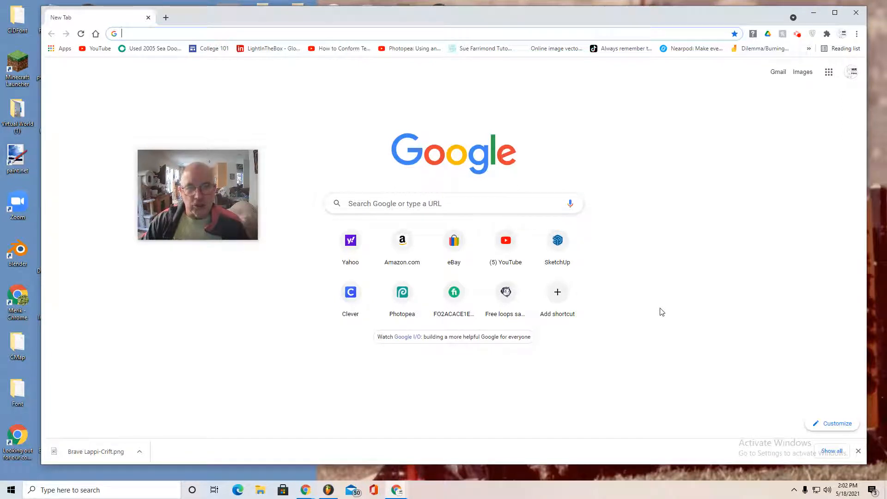
Search Google for tinkercad and open the Tinkercad website from the results.
left_click(479, 204)
left_click(368, 221)
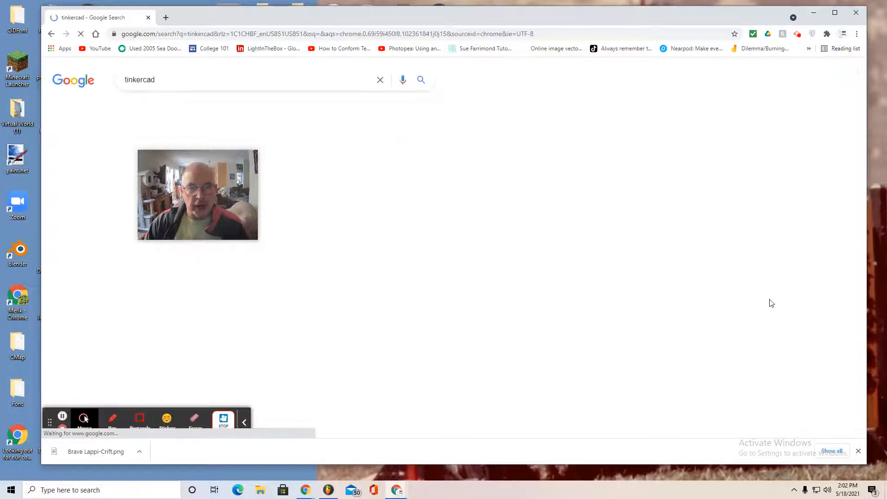
left_click_drag(194, 179, 744, 218)
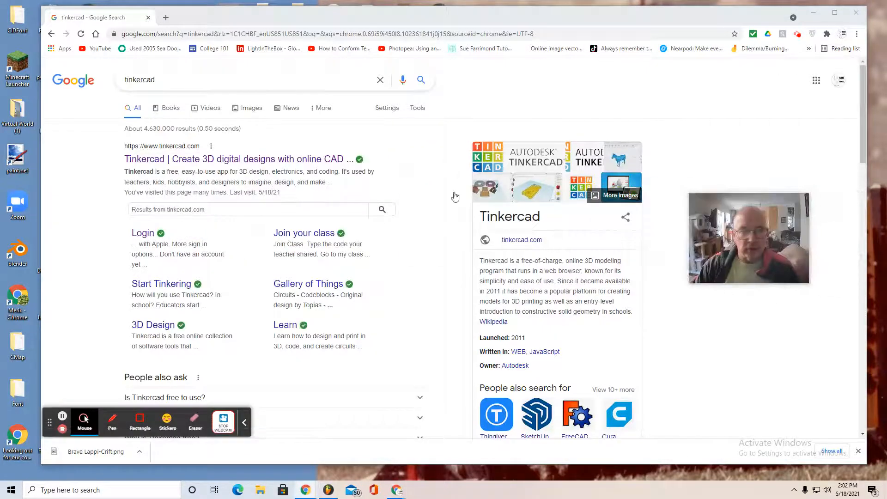
left_click(183, 162)
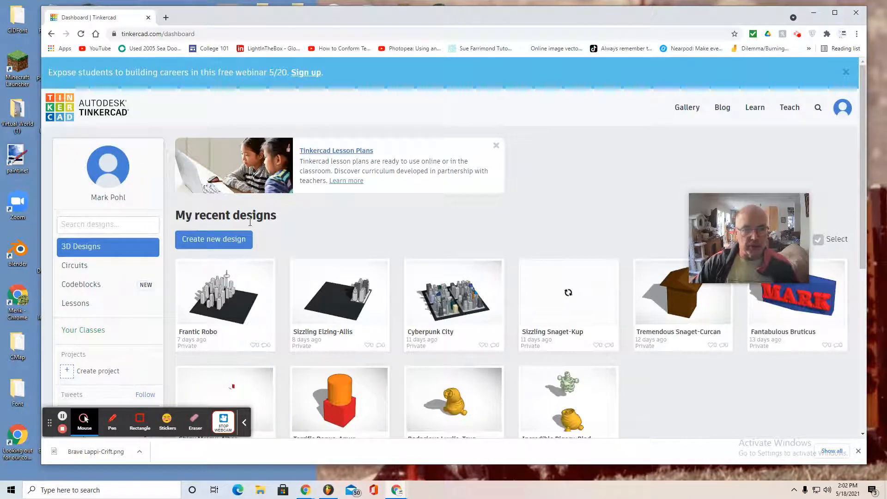
Create a new circuit from the Circuits section and dismiss the tip about pre-made starter circuits.
left_click(72, 267)
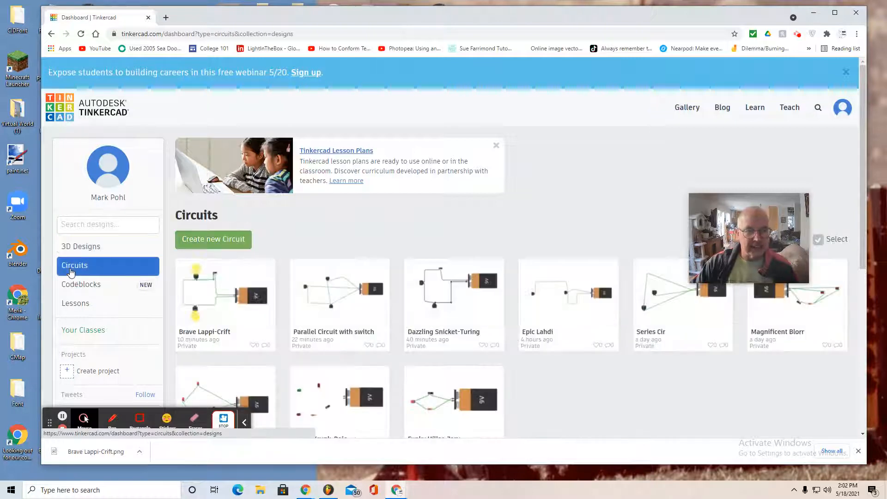
left_click(186, 242)
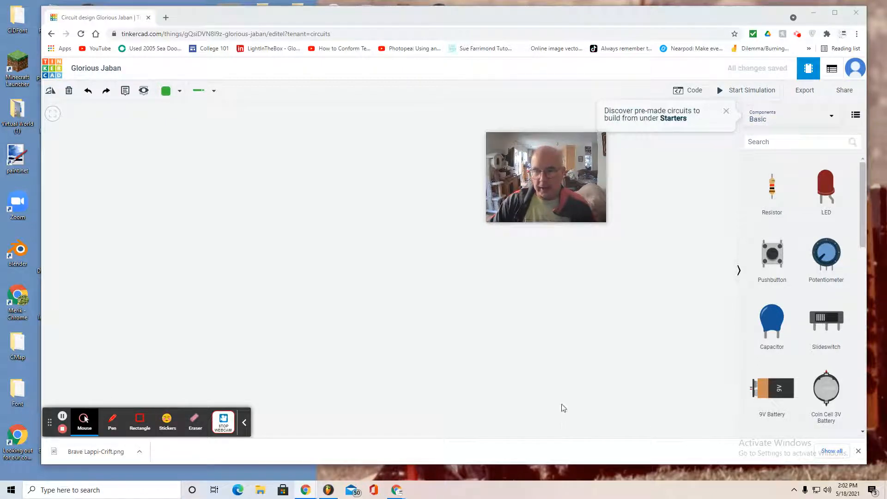
mouse_move(550, 179)
left_click_drag(550, 180, 613, 137)
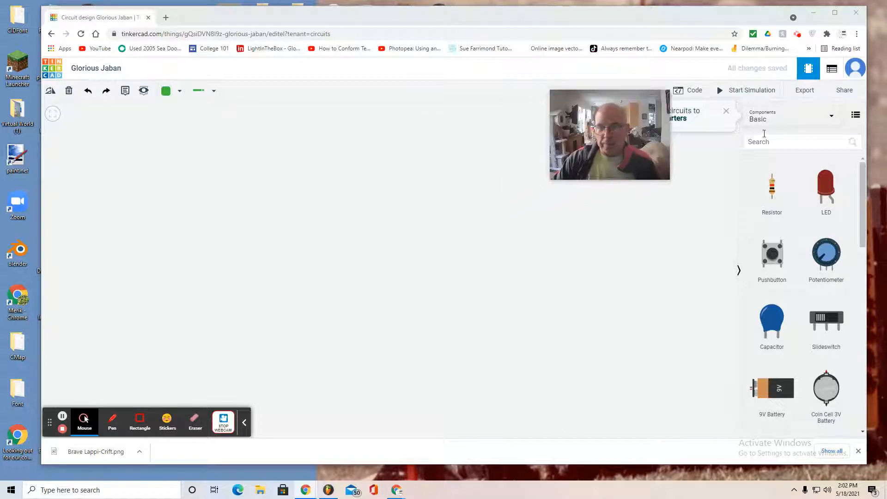
left_click(726, 113)
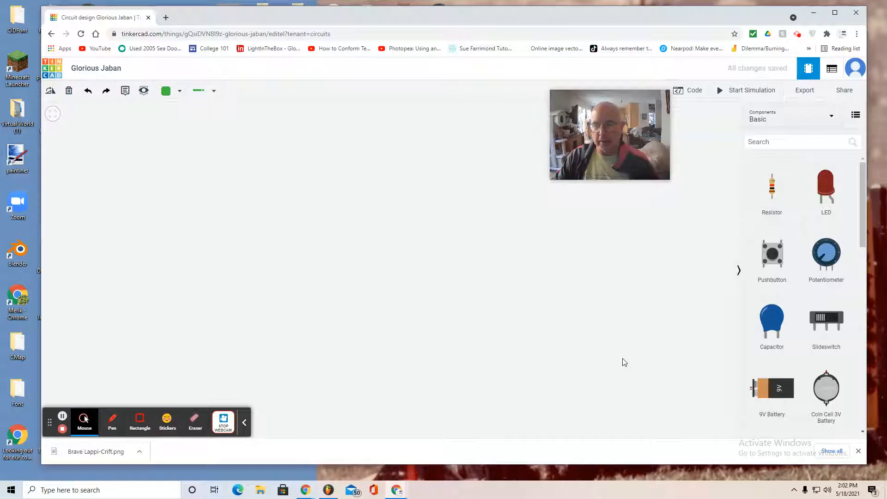
Place a 9V battery on the canvas, search the components for "Light bulb" and place two bulbs to the battery's left.
left_click_drag(771, 388, 471, 287)
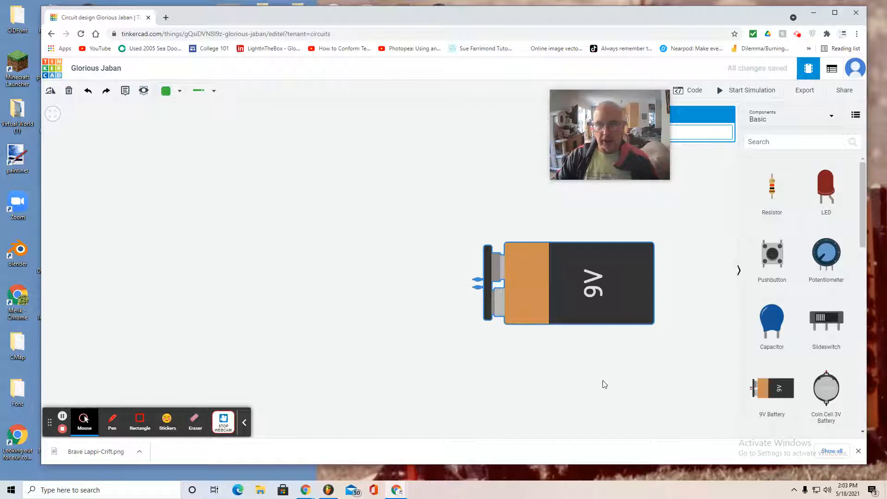
left_click(749, 142)
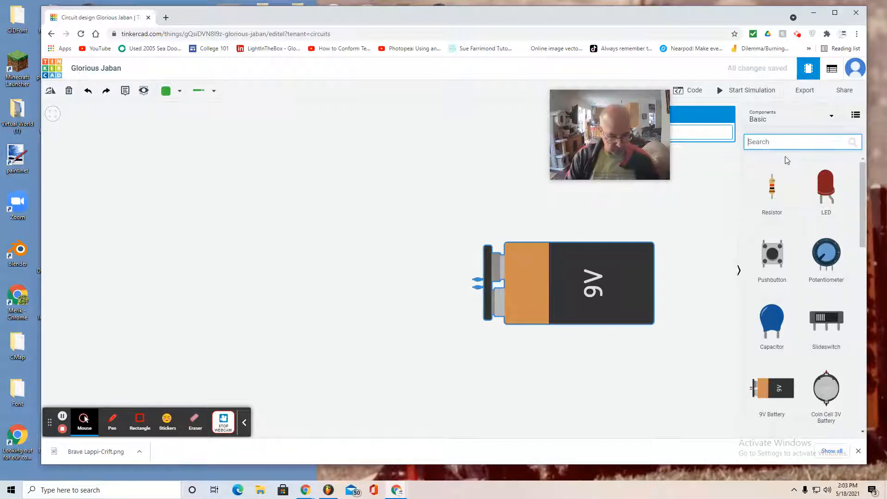
type("Light")
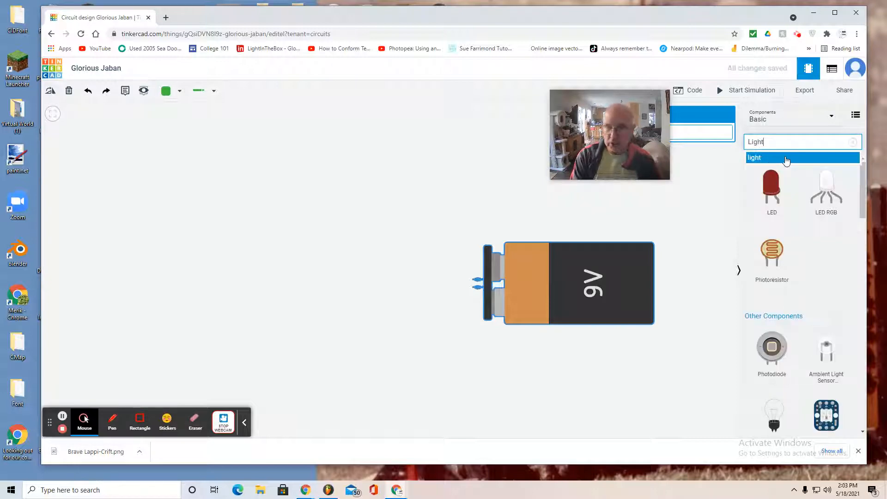
type(" bulb")
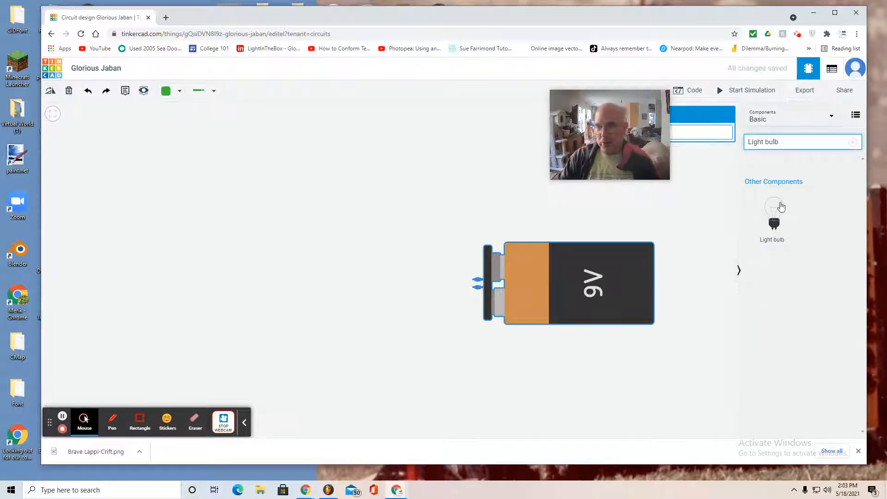
left_click_drag(776, 214, 157, 292)
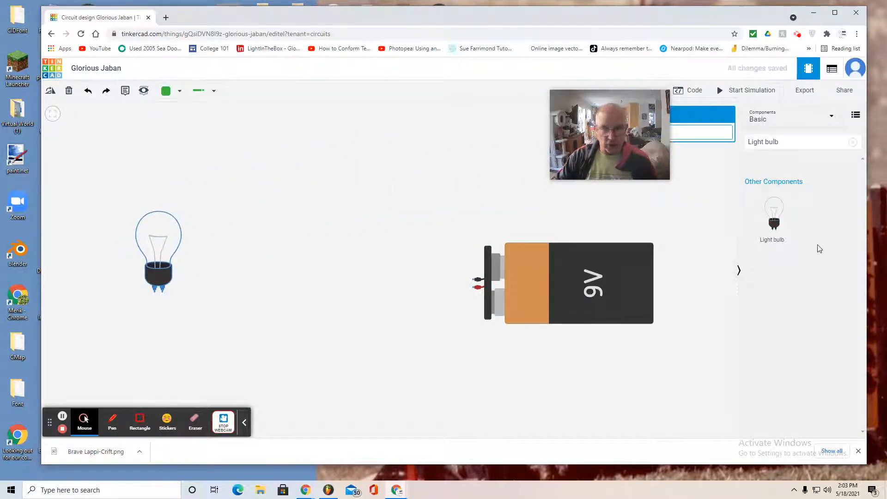
left_click_drag(778, 213, 283, 241)
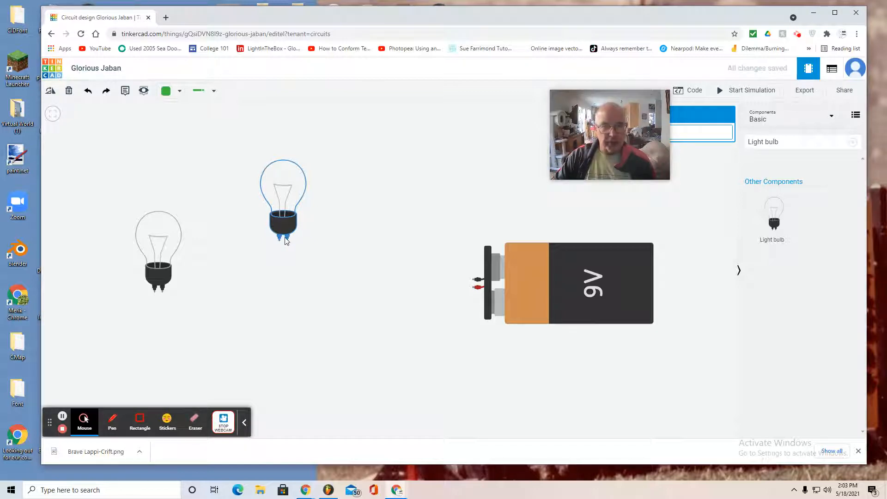
Rotate the upper light bulb clockwise through a full turn back to upright.
left_click(49, 93)
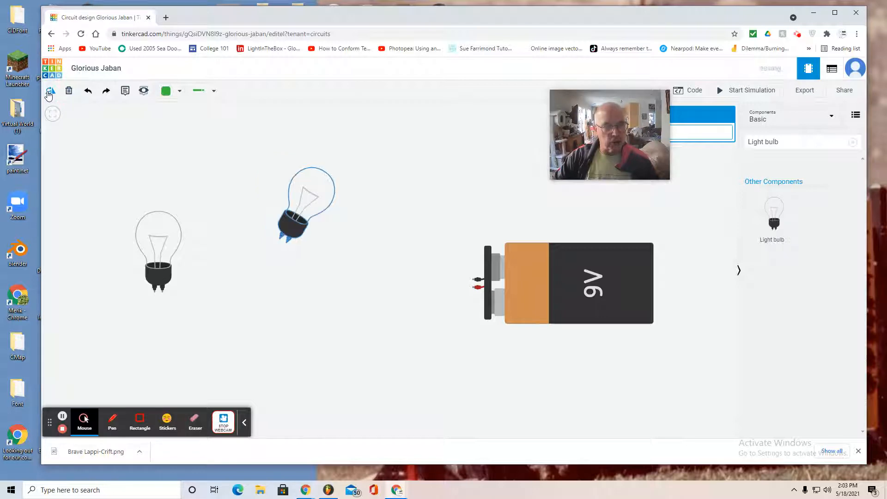
left_click(49, 93)
left_click(49, 92)
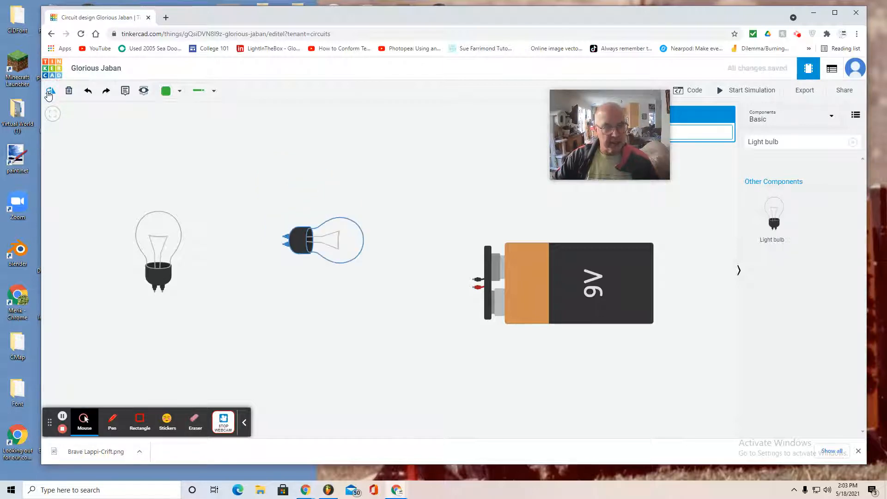
left_click(49, 93)
left_click(49, 93)
left_click(49, 92)
left_click(49, 93)
left_click(49, 93)
left_click(49, 92)
left_click(49, 92)
left_click(49, 93)
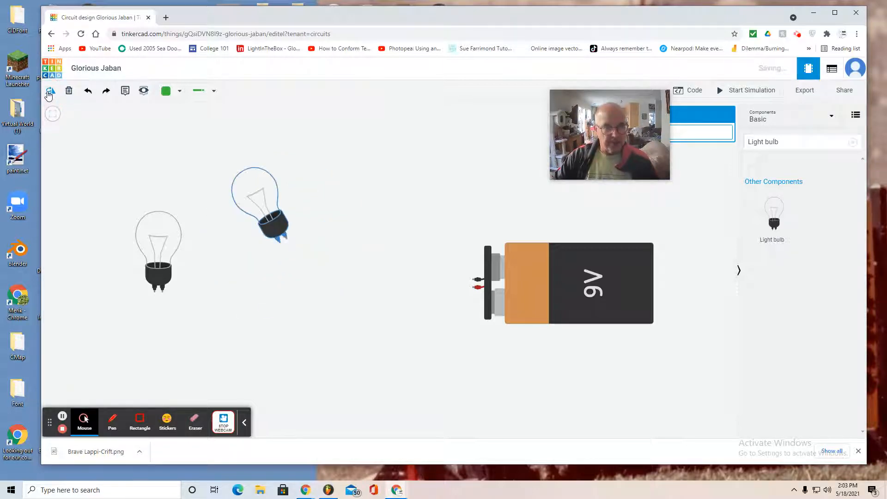
left_click(49, 92)
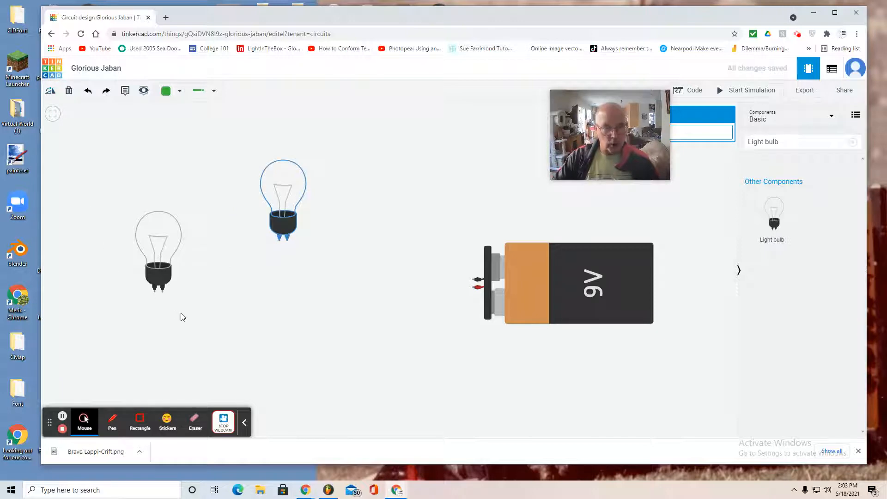
Rotate the leftmost light bulb 180 degrees so its terminals point upward.
left_click(155, 248)
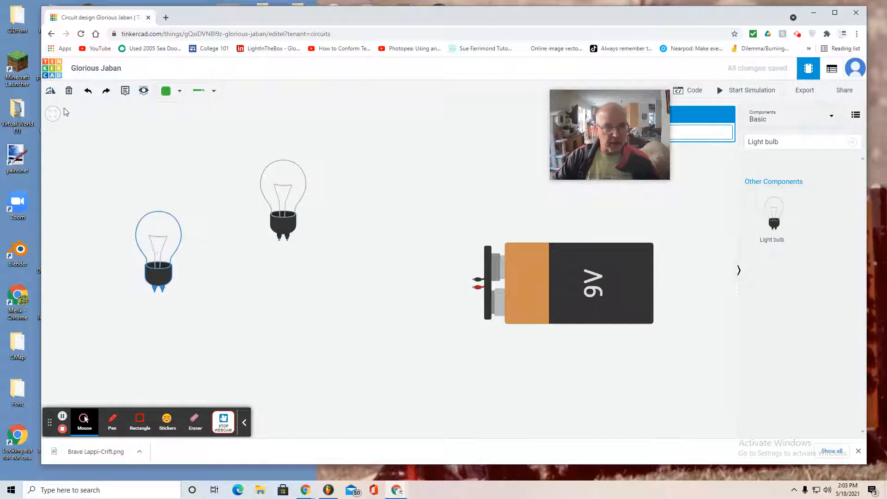
left_click(50, 94)
left_click(50, 94)
left_click(50, 95)
left_click(50, 94)
left_click(51, 95)
left_click(50, 94)
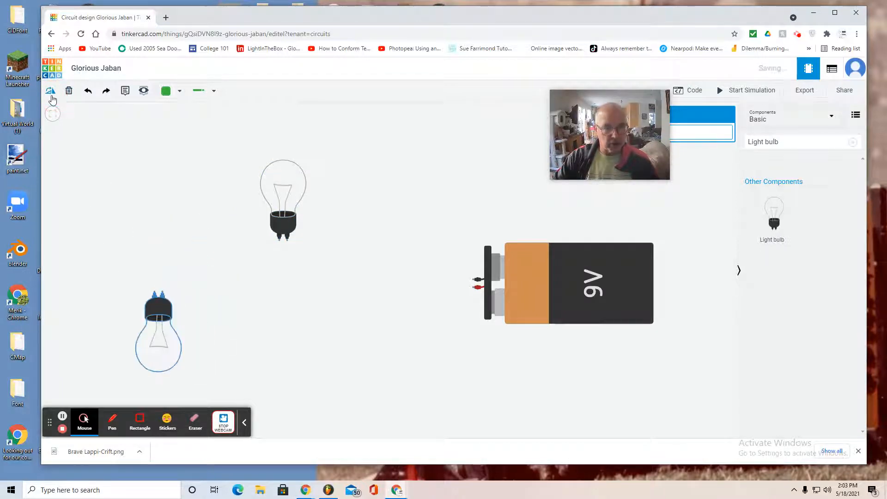
Move the inverted bulb below the upright one and align the two bulbs vertically with their terminals facing each other.
left_click_drag(157, 310, 273, 335)
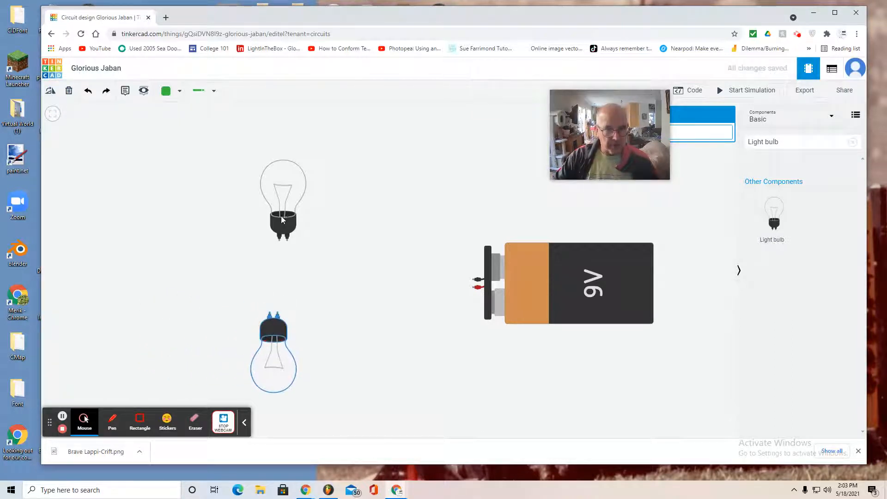
left_click_drag(285, 228, 275, 232)
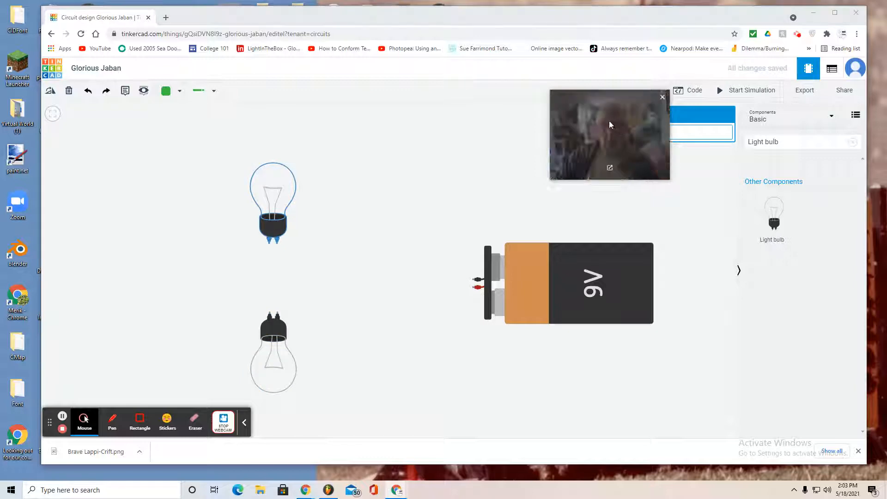
left_click_drag(609, 121, 529, 115)
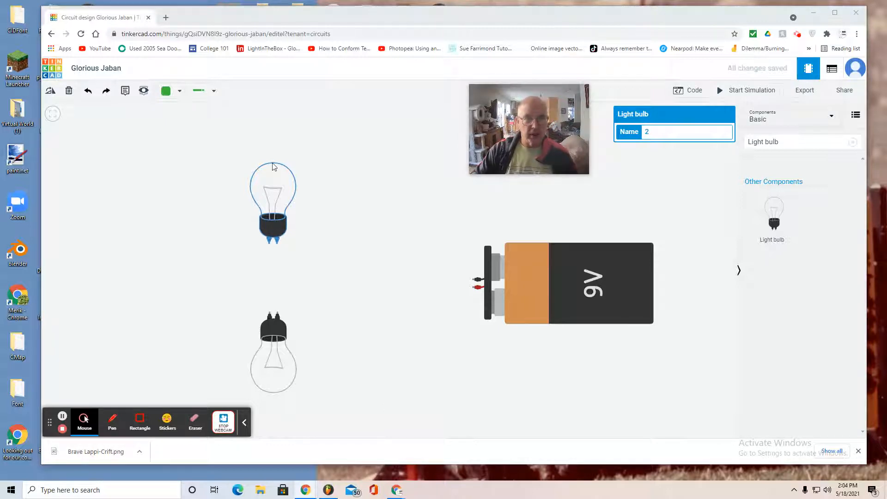
Set the wire type to Normal and look over the available wire colours, keeping green.
left_click(199, 95)
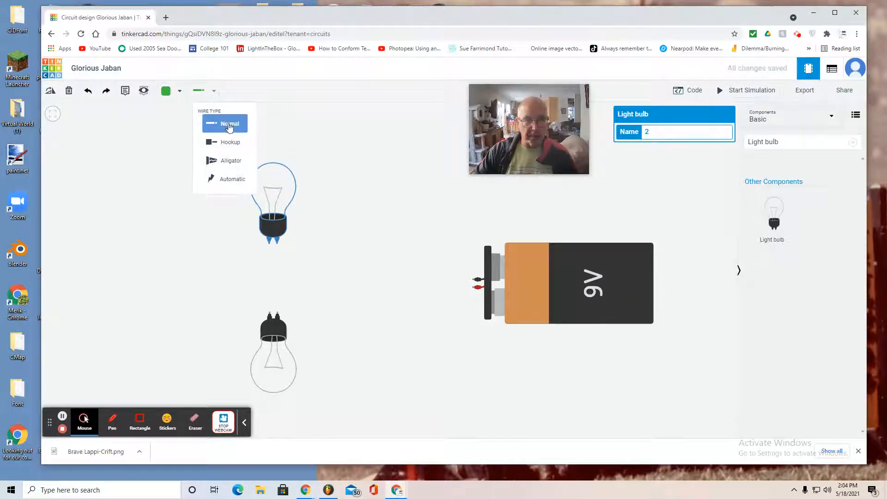
left_click(229, 127)
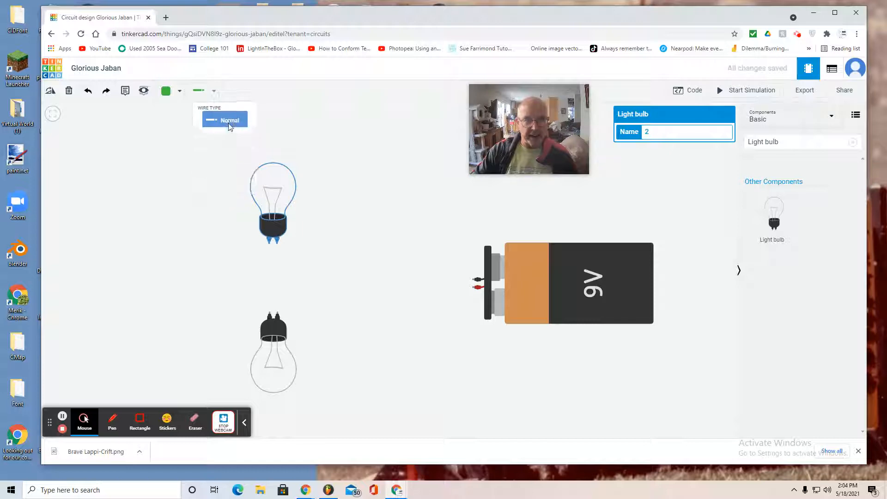
left_click(179, 93)
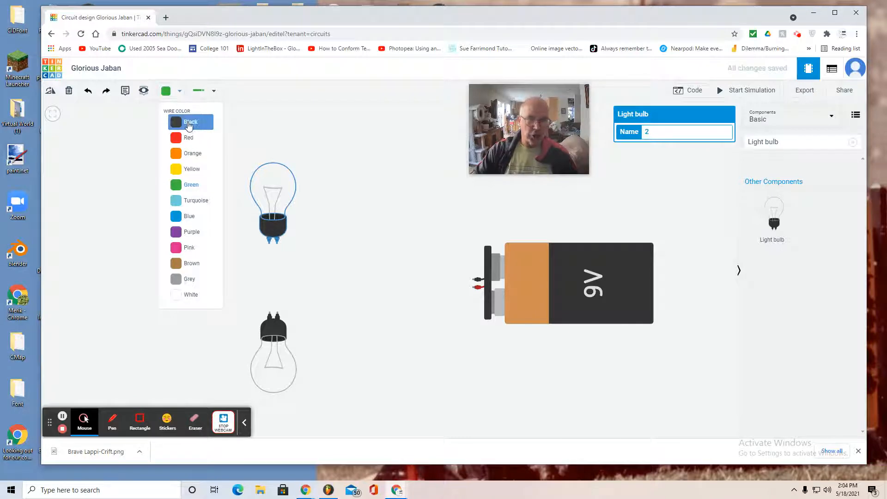
left_click(272, 128)
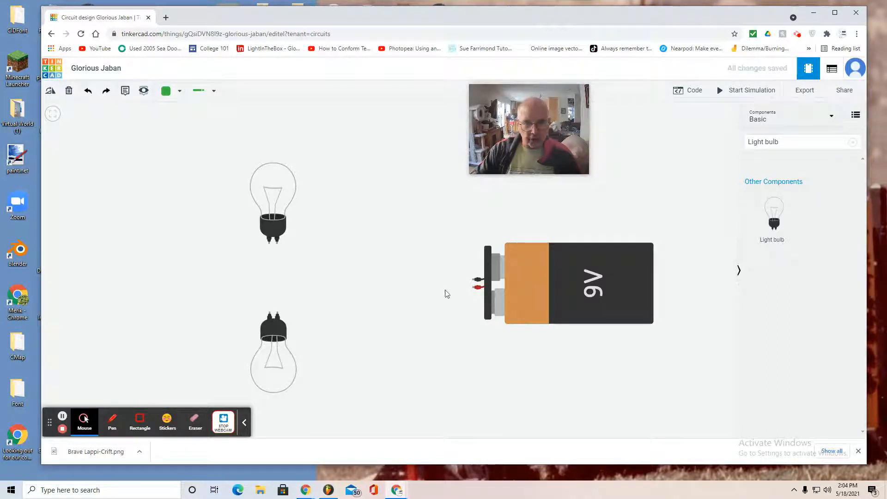
Wire the battery's negative terminal to the upper bulb's right terminal, routing it with two right-angle bends.
left_click(473, 280)
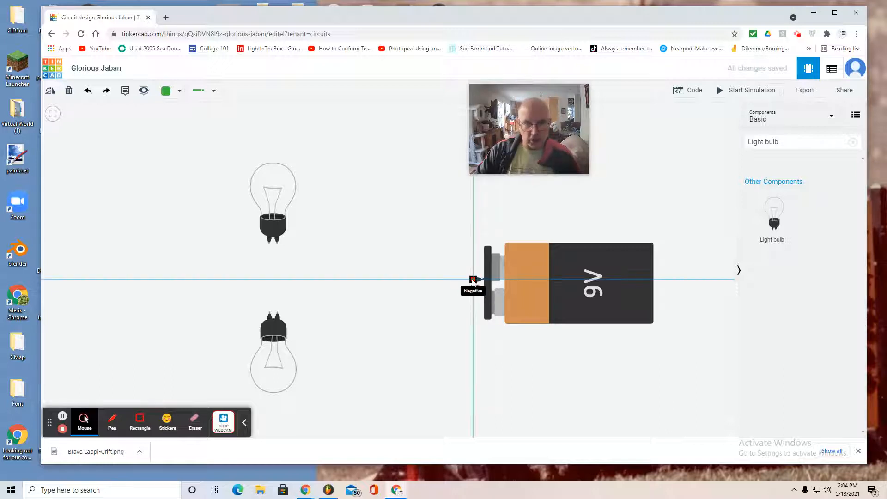
left_click(397, 279)
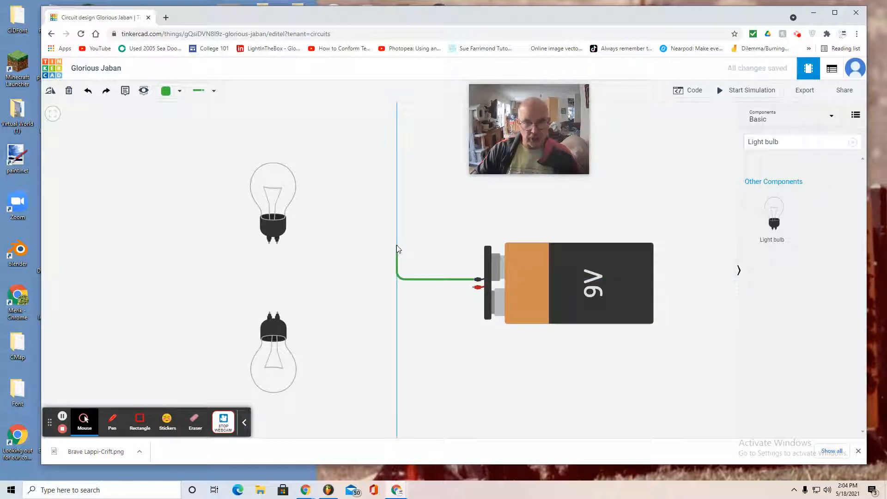
left_click(396, 244)
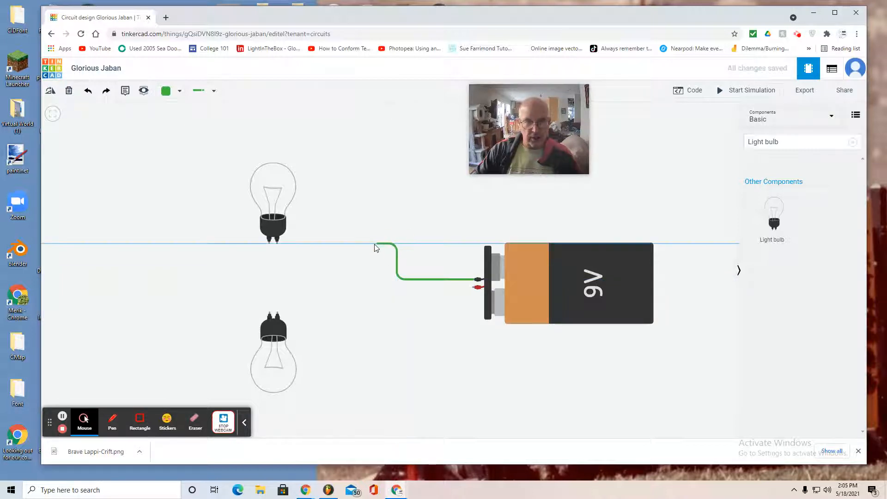
left_click(277, 244)
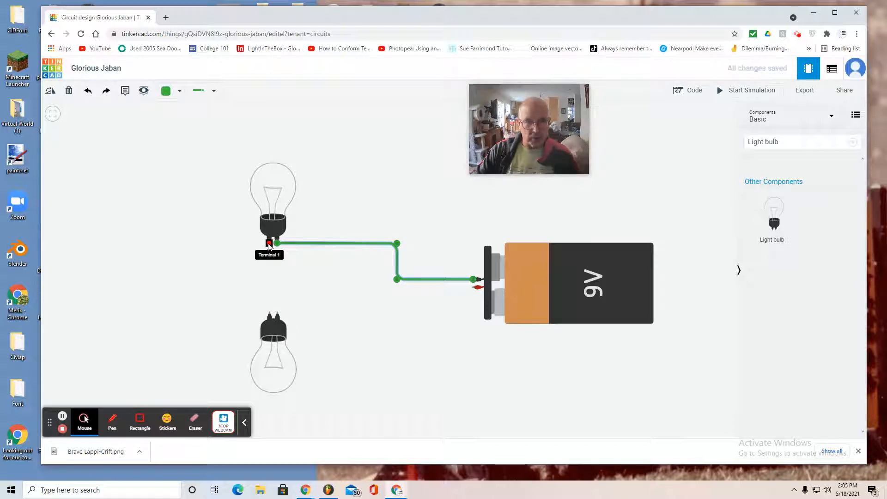
Wire the upper bulb's Terminal 1 to the lower bulb's left terminal, looping around the left side with two bends.
left_click_drag(269, 246, 253, 247)
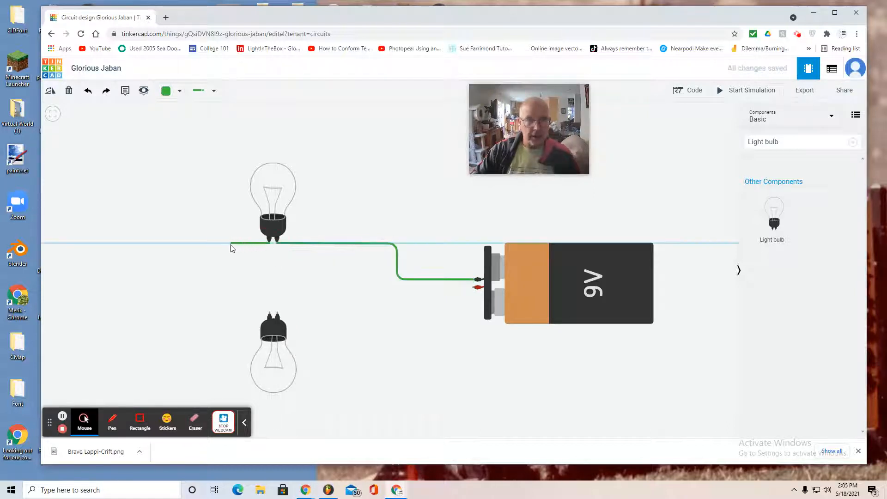
left_click(228, 244)
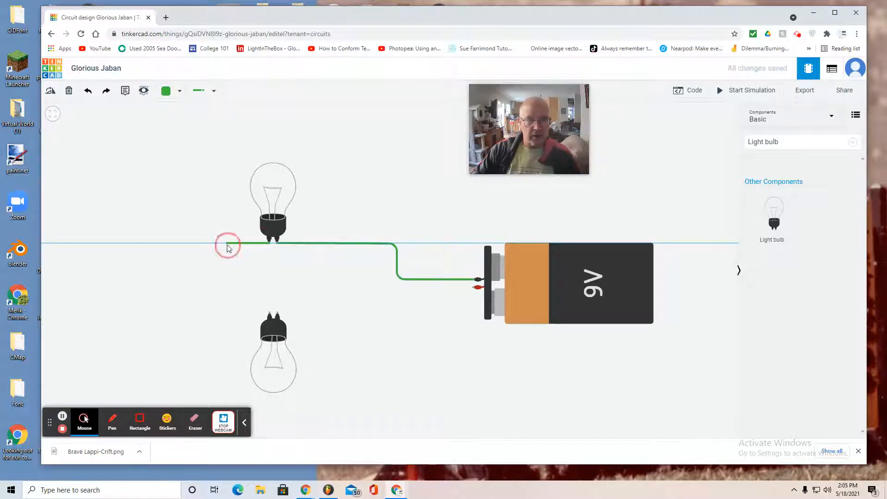
left_click(227, 309)
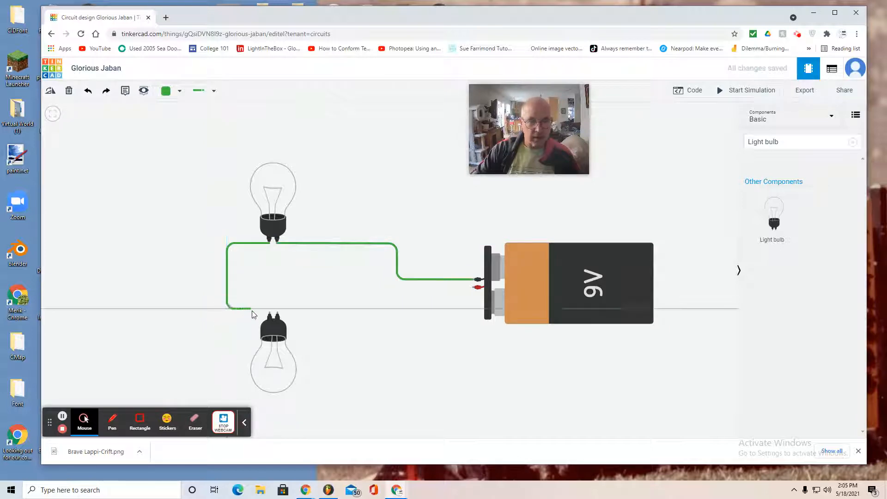
left_click(269, 314)
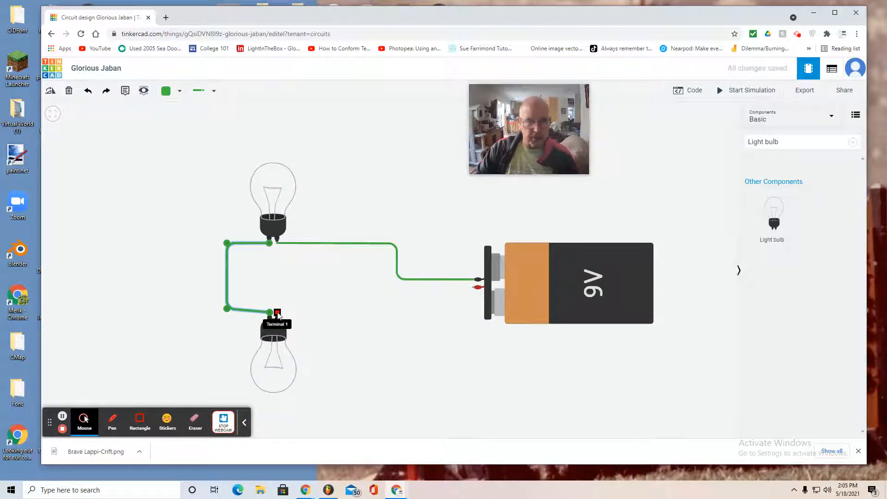
Wire the lower bulb's Terminal 1 to the battery's positive terminal with one bend, and test the circuit by running and stopping the simulation.
left_click(278, 313)
left_click(277, 292)
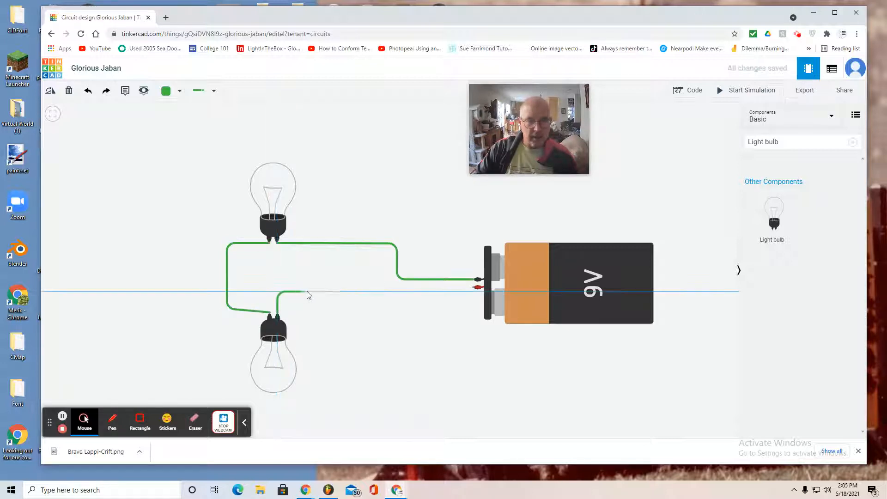
left_click(470, 288)
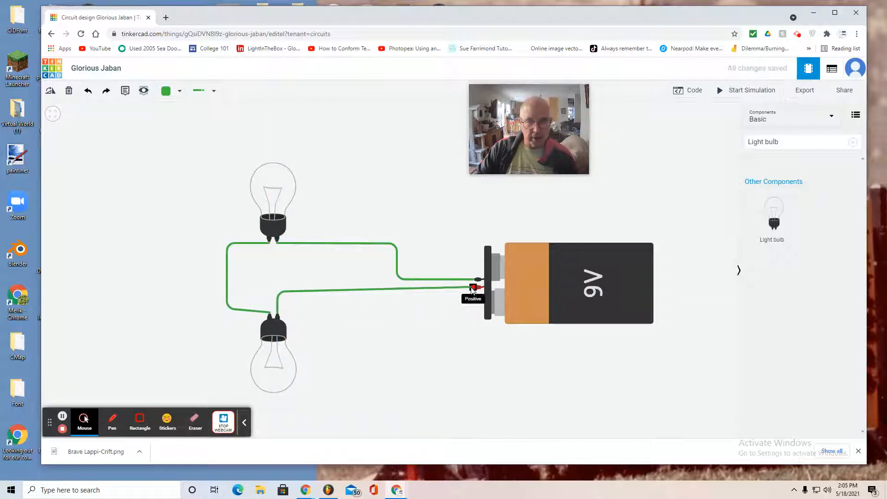
left_click(473, 288)
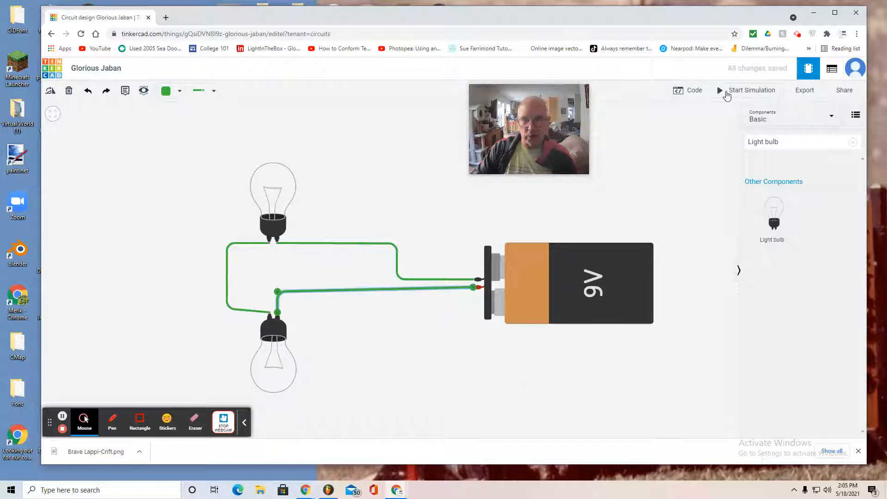
left_click(741, 95)
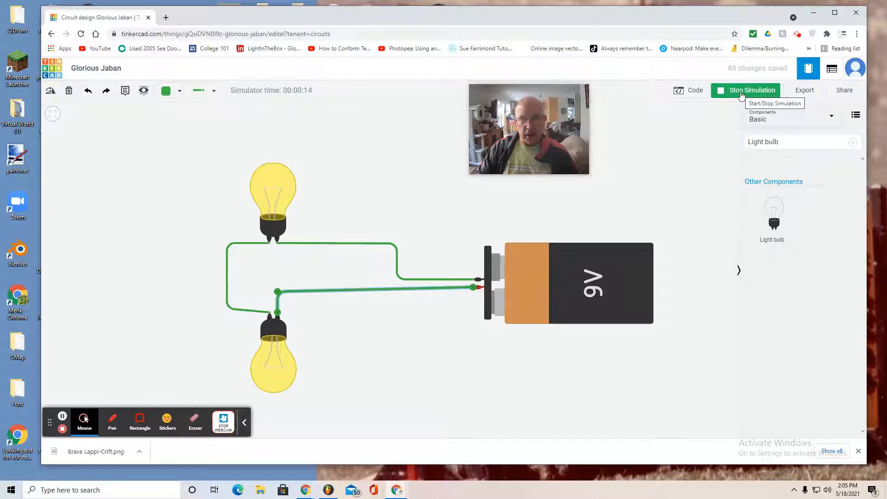
left_click(770, 93)
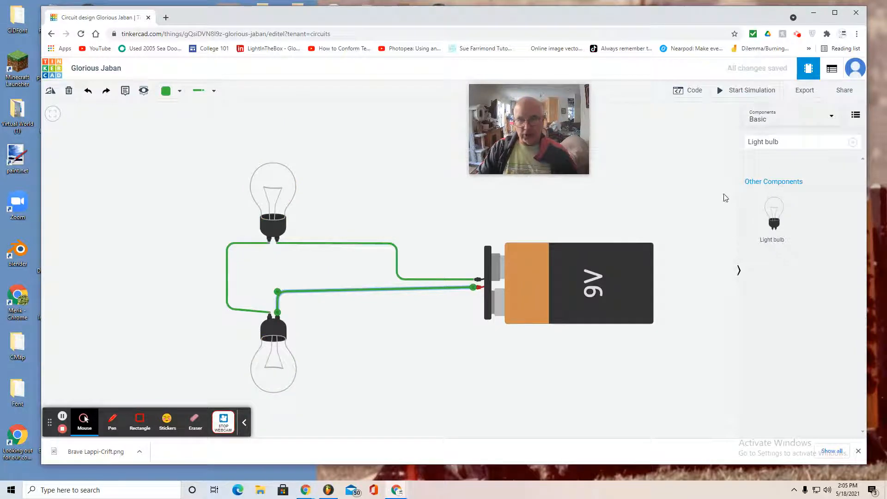
Delete the wire between the upper bulb and the battery's negative terminal, and place a Slideswitch from the Basic components in that gap.
left_click(375, 246)
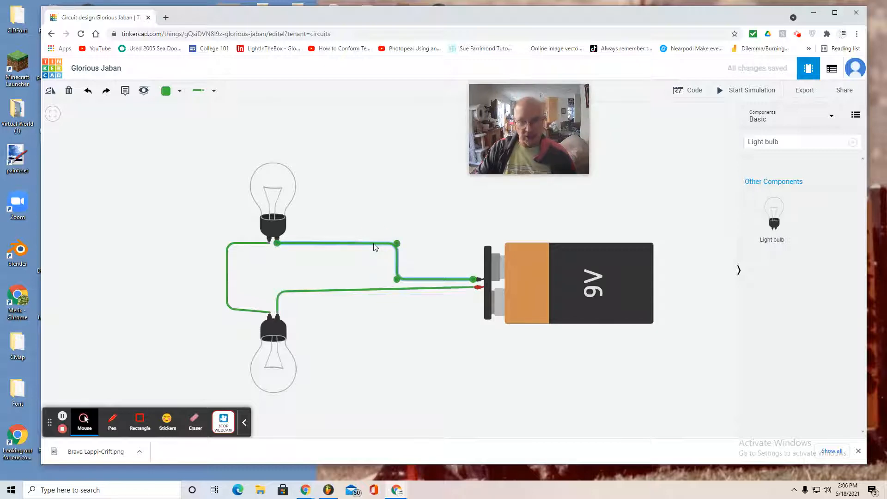
key("Delete")
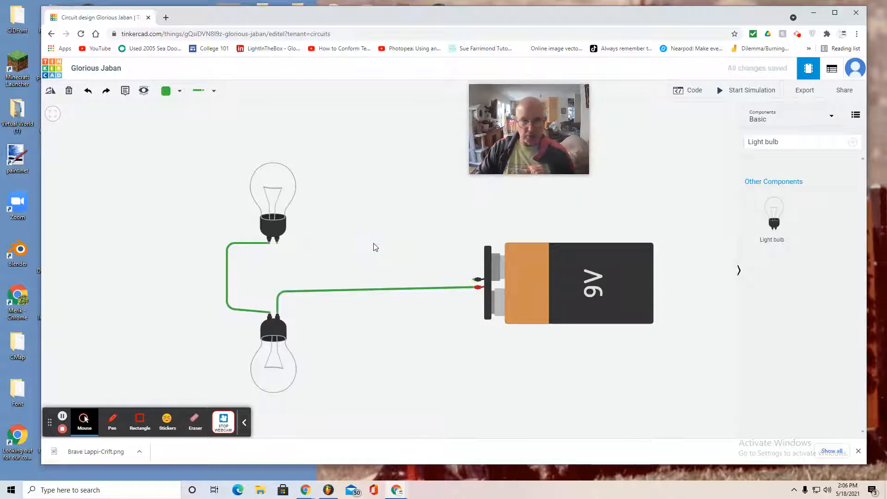
left_click(829, 117)
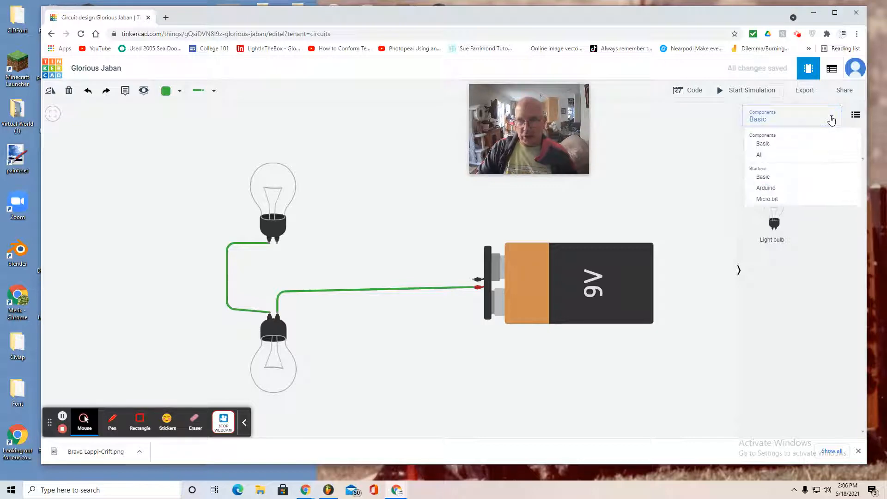
left_click(768, 148)
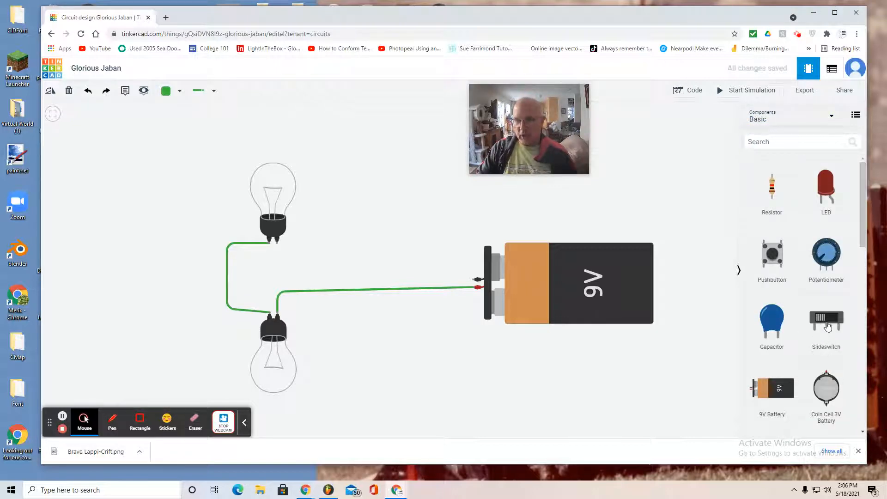
left_click_drag(824, 320, 373, 238)
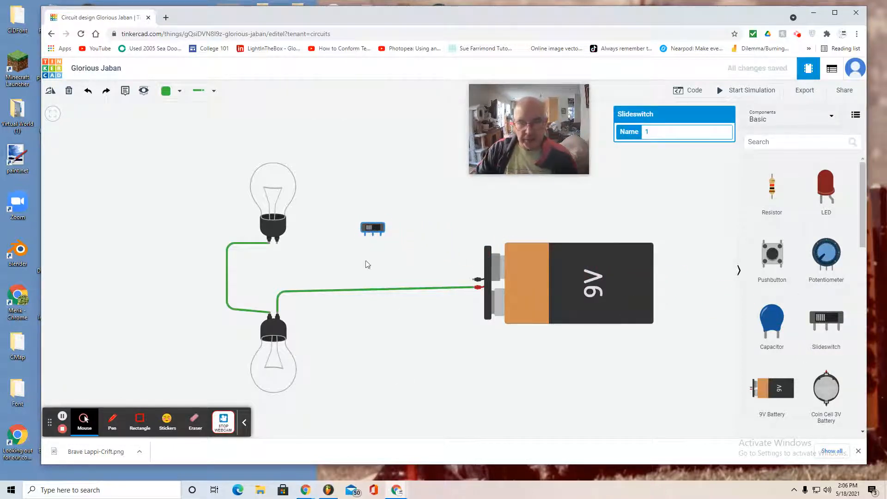
With Normal wire, connect the battery's negative terminal to the slideswitch's Common pin and the switch's Terminal 1 to the upper bulb's right terminal.
left_click(200, 91)
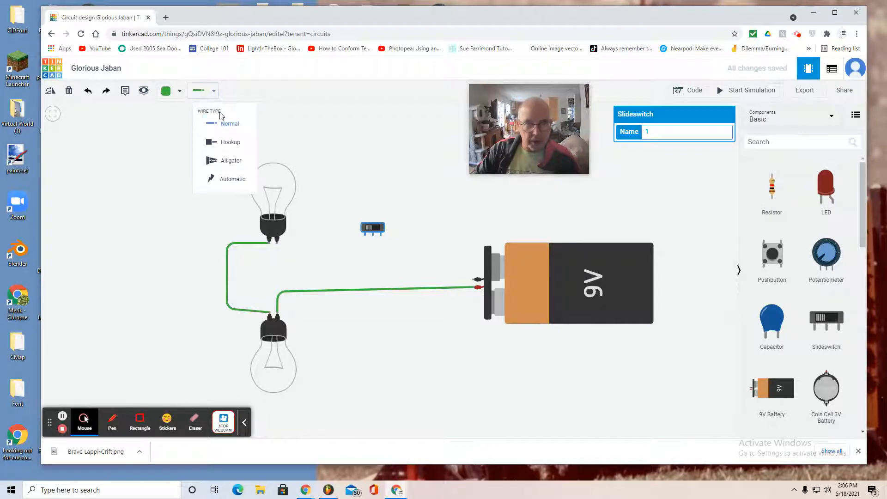
left_click(228, 124)
left_click(476, 279)
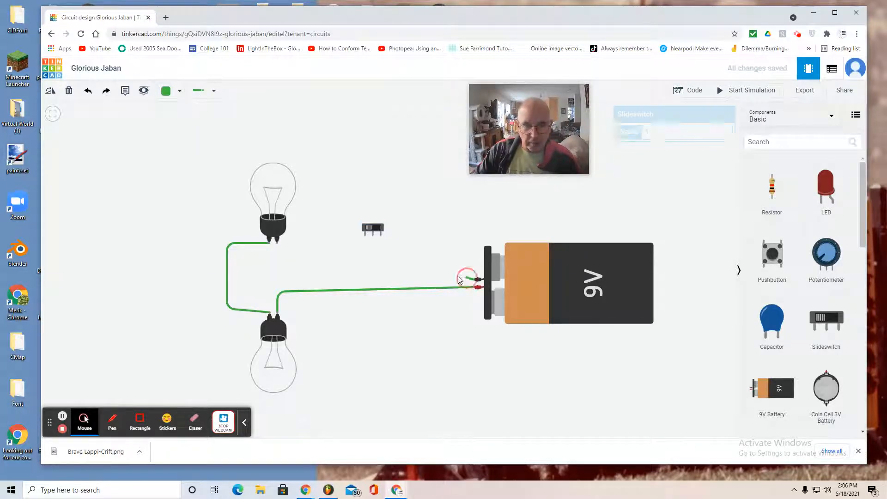
left_click(375, 276)
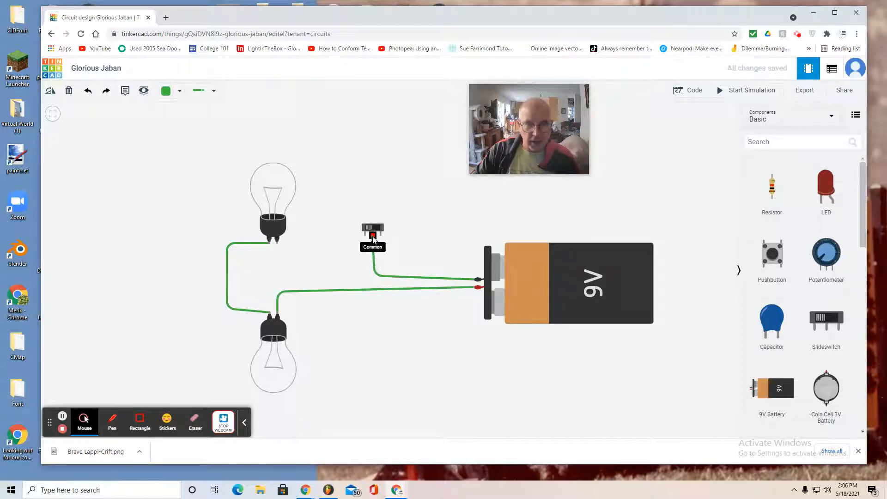
left_click(373, 236)
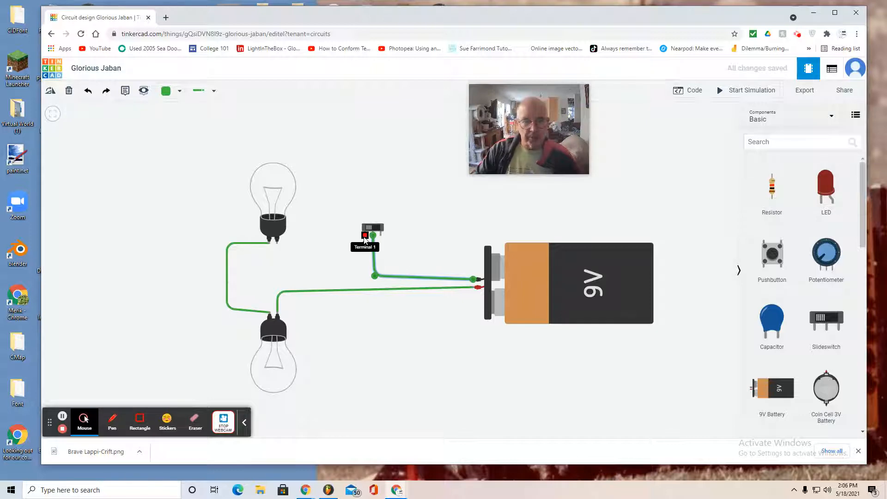
left_click(365, 237)
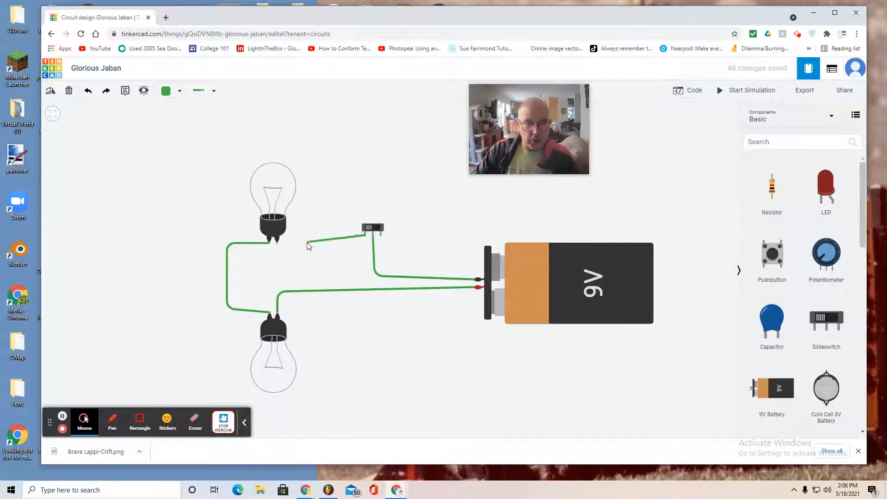
left_click(277, 243)
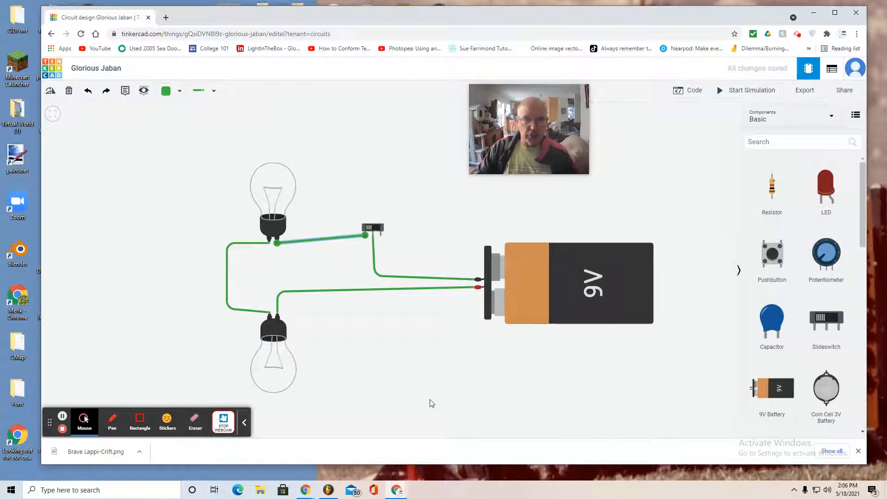
Start the simulation and toggle the slideswitch several times to test it, leaving the switch closed.
left_click(748, 92)
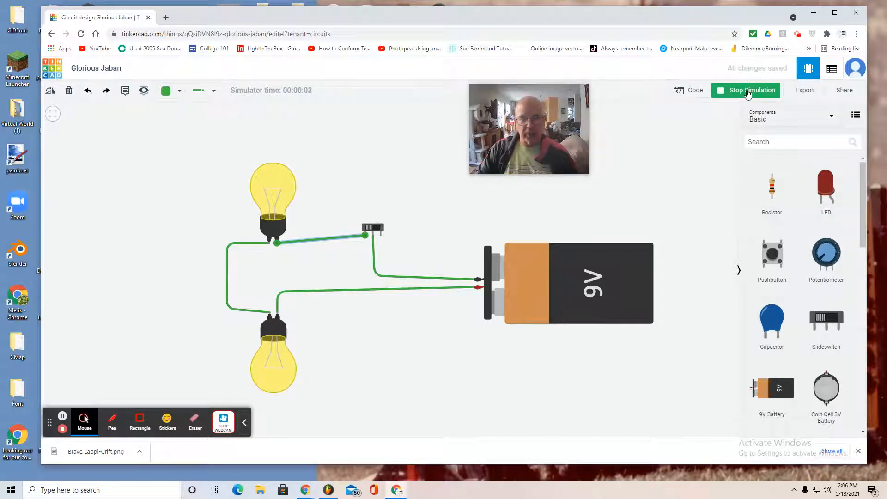
left_click(375, 230)
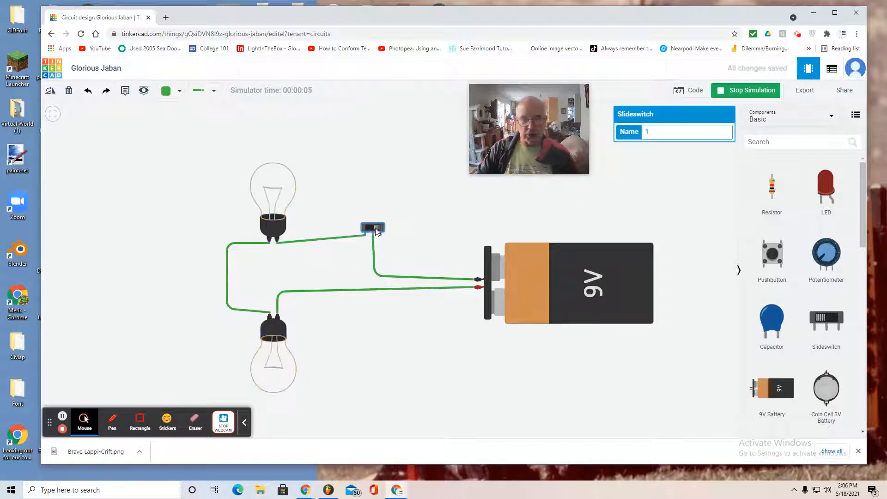
left_click(375, 229)
left_click(370, 229)
left_click(377, 230)
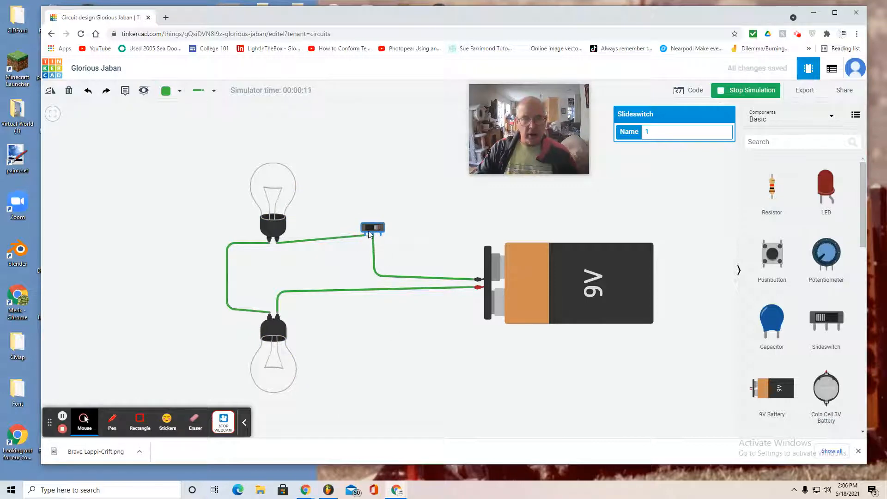
left_click(369, 231)
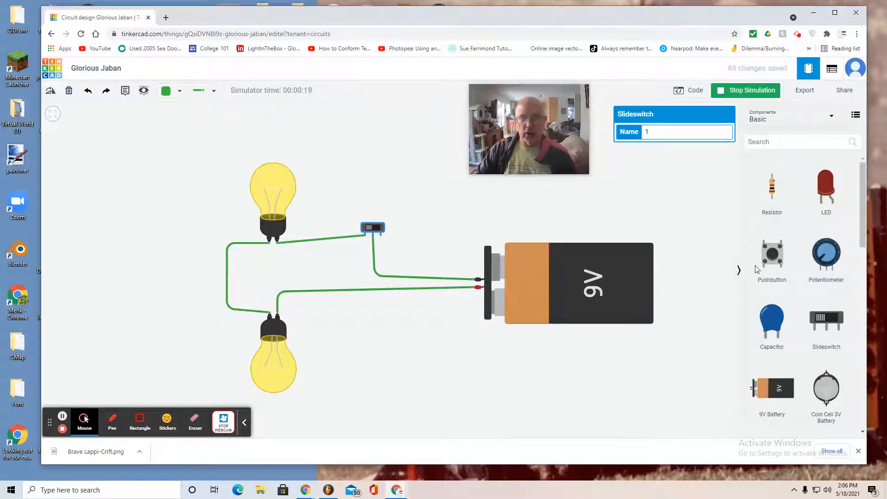
Download a snapshot of the design and open the Downloads folder in File Explorer.
left_click(844, 93)
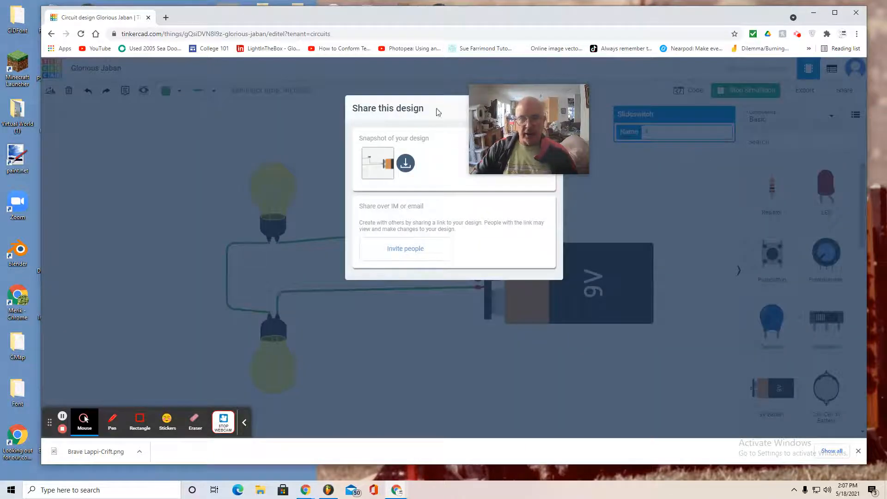
left_click(406, 164)
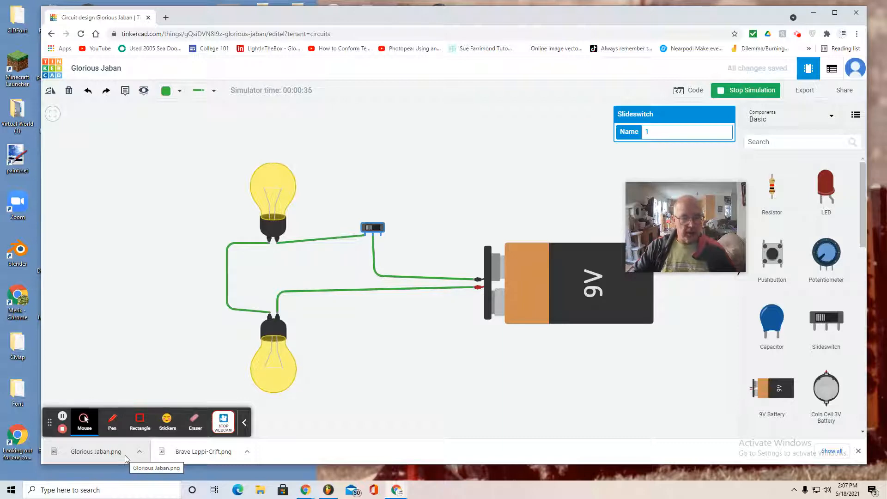
left_click(260, 490)
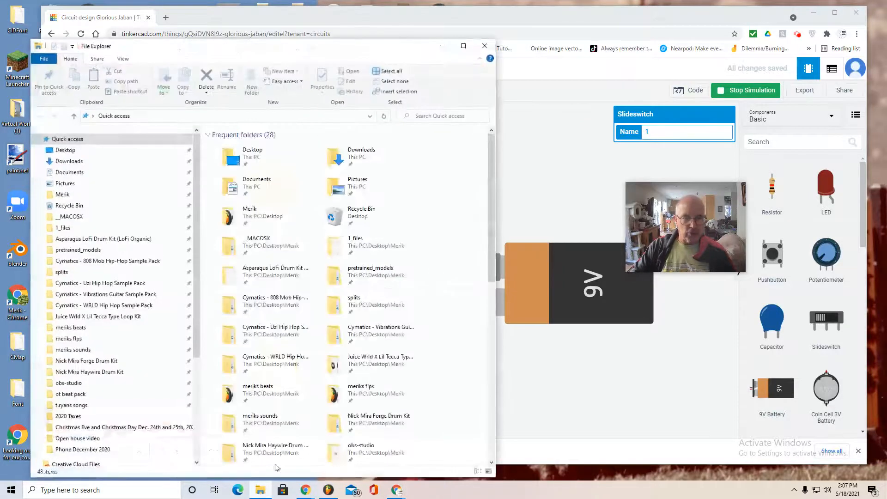
double_click(367, 169)
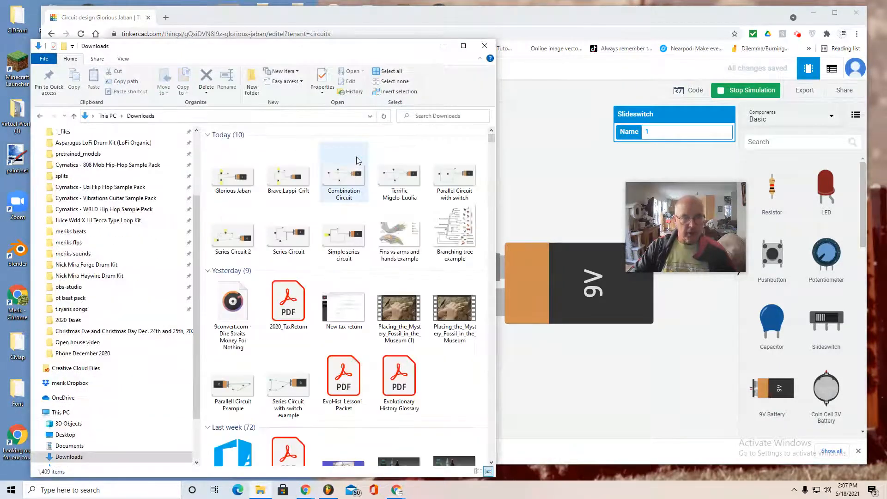
Rename the Glorious Jaban snapshot as Series Circuit, accepting the numbered name Series Circuit (2).
right_click(232, 183)
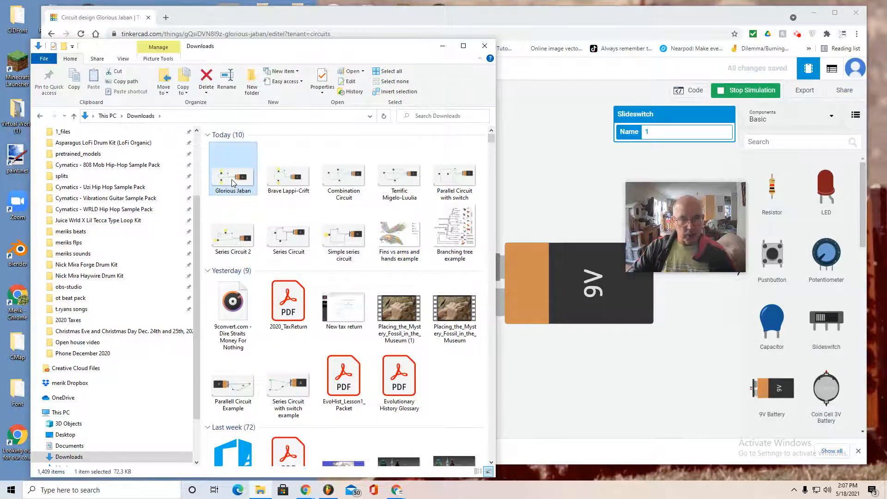
left_click(259, 446)
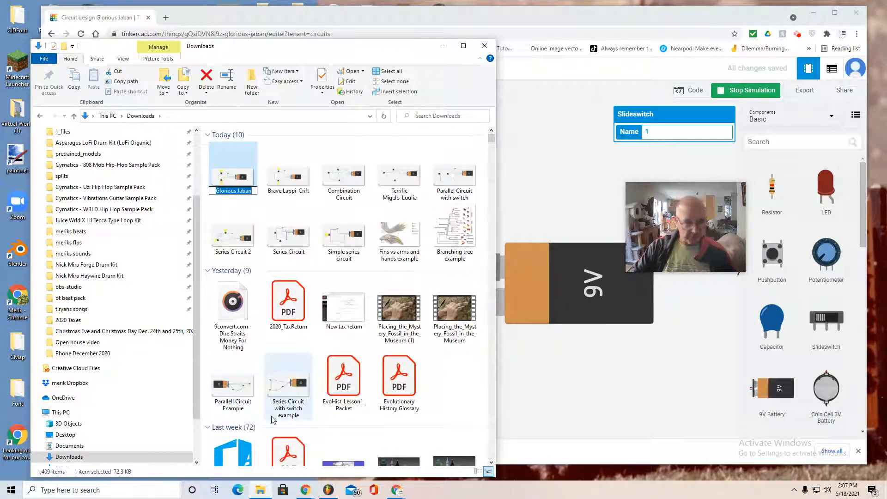
type("Ser")
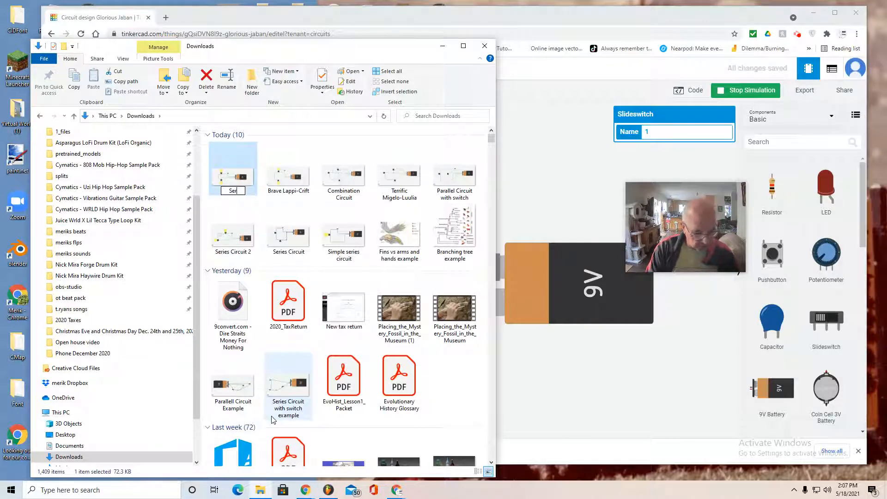
type("ies Circuit")
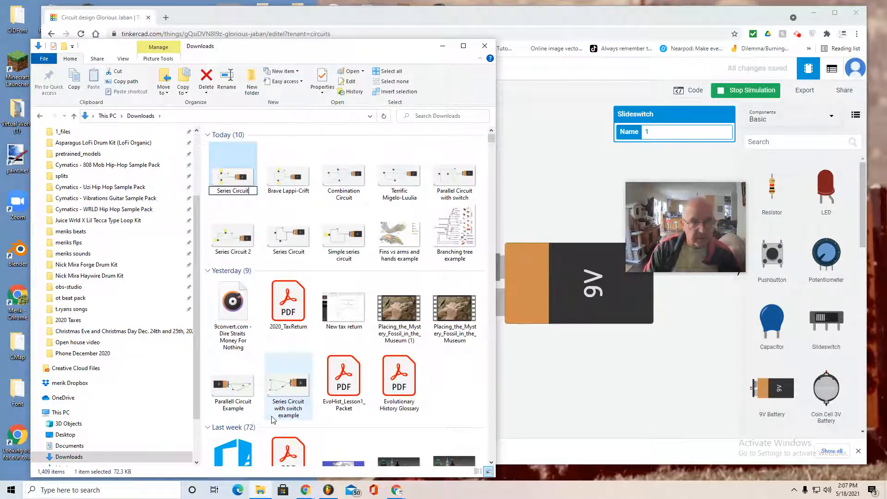
key("Return")
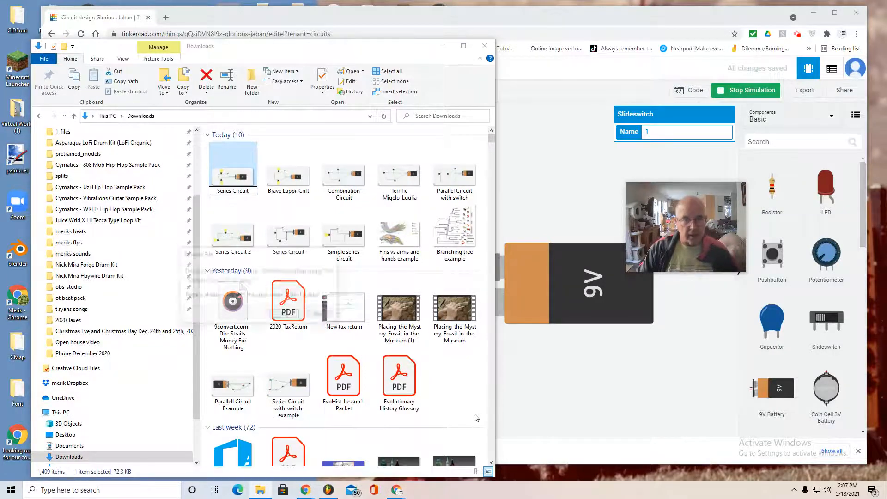
left_click(286, 314)
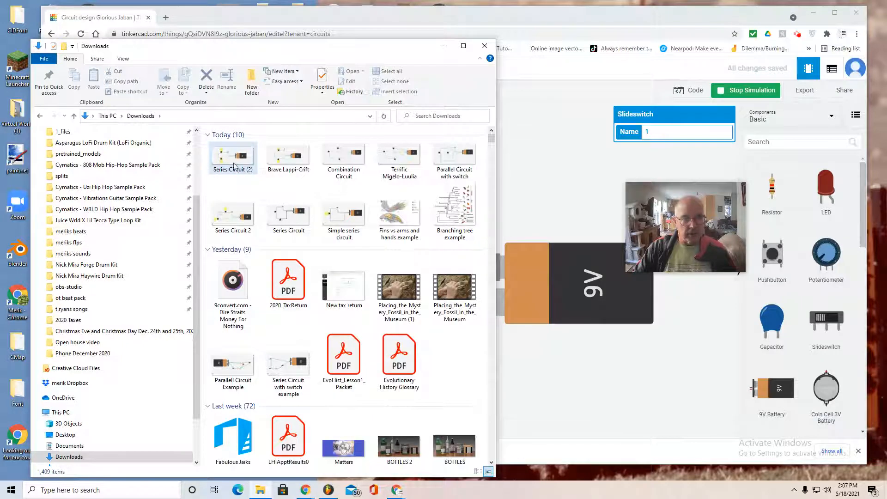
Open the Series Circuit (2) image in Paint to review it, close it and return to the circuit in Tinkercad.
left_click(236, 165)
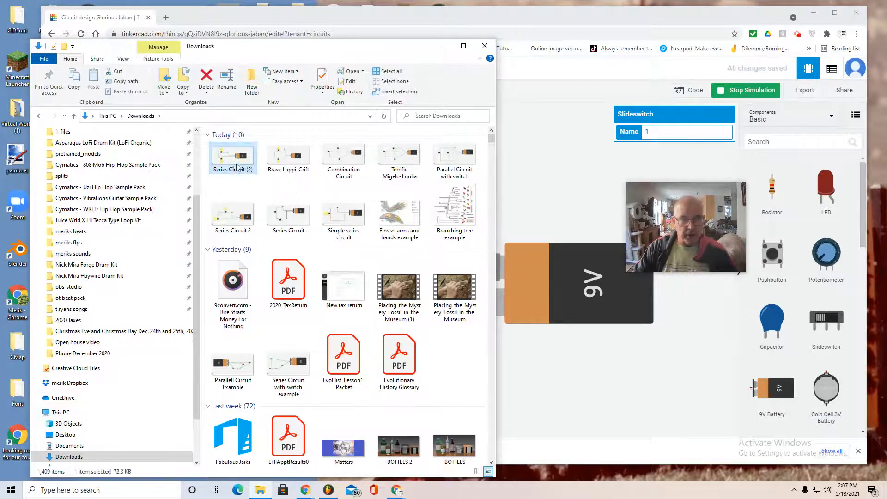
double_click(236, 164)
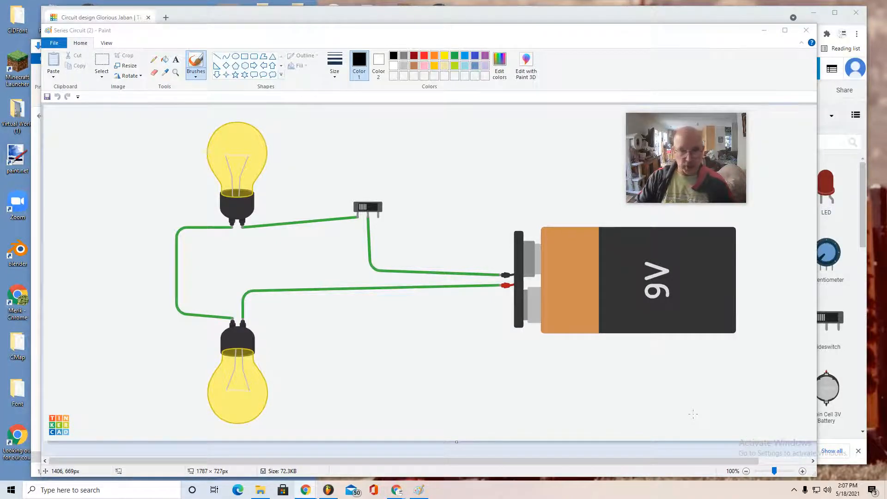
left_click(806, 30)
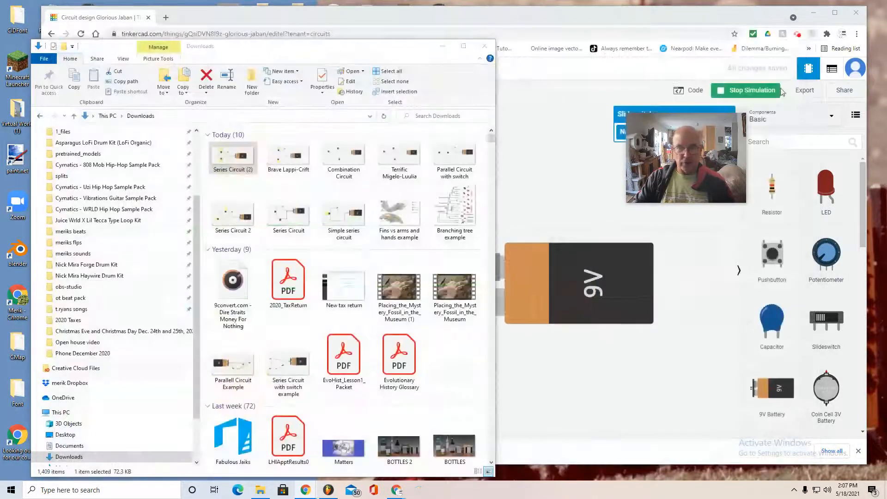
left_click(610, 326)
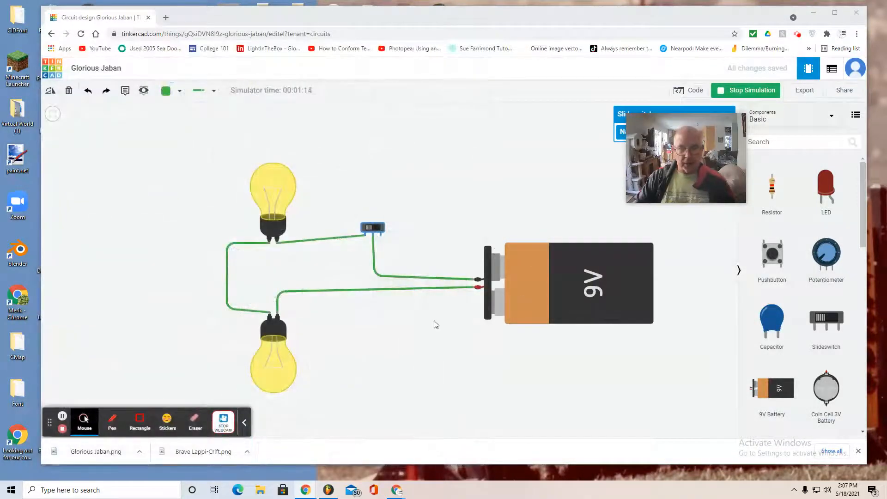
left_click_drag(408, 307, 369, 276)
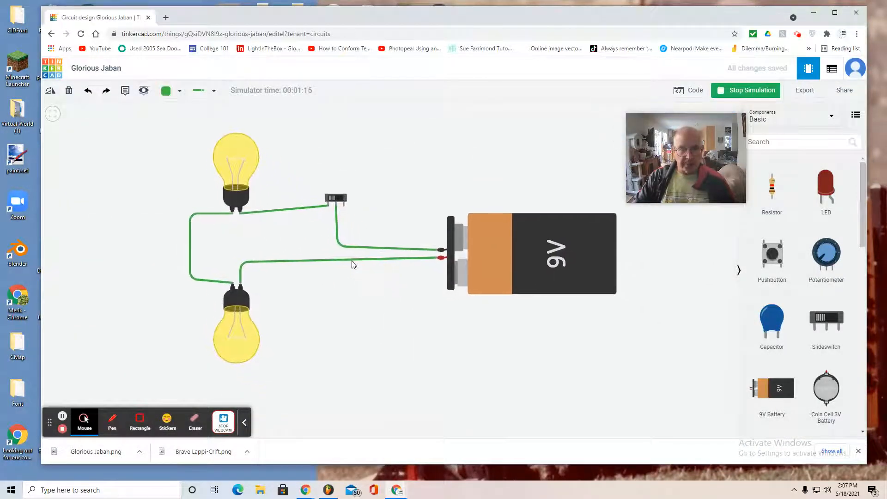
Delete all four wires of the series circuit, leaving the two bulbs, the slideswitch and the 9V battery in place.
left_click(352, 261)
key("Delete")
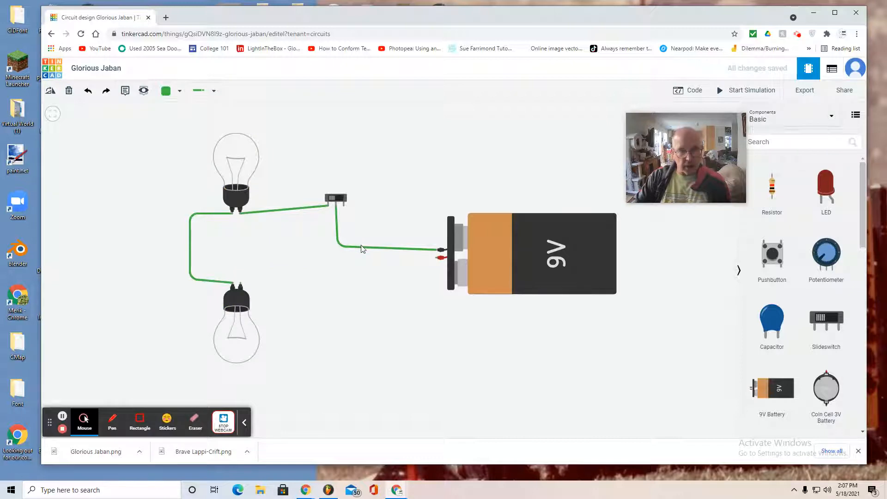
left_click(311, 207)
key("Delete")
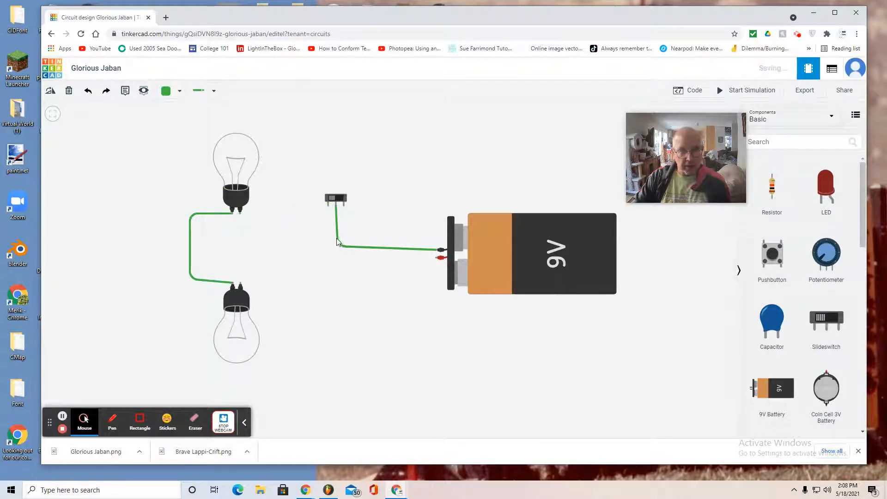
left_click(346, 247)
key("Delete")
left_click(209, 214)
key("Delete")
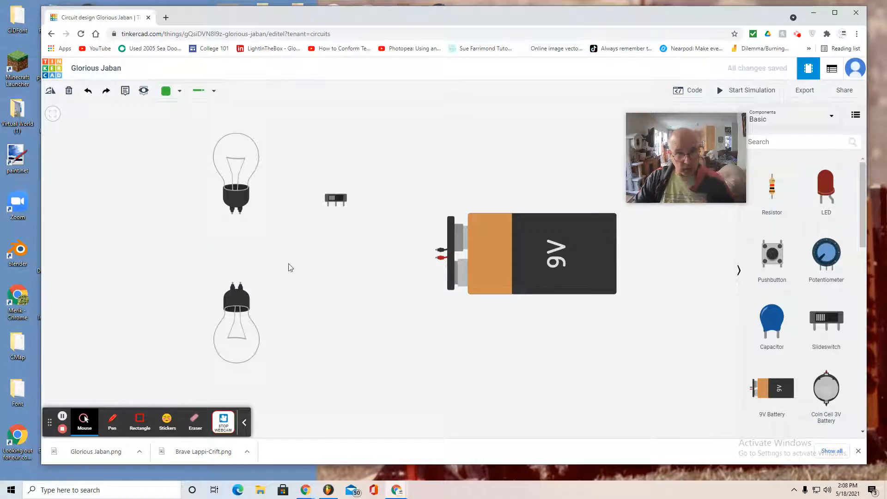
With the Normal wire type, wire the battery's negative terminal to the slideswitch's Common and the switch's left terminal to the upper bulb's Terminal 2.
left_click(200, 91)
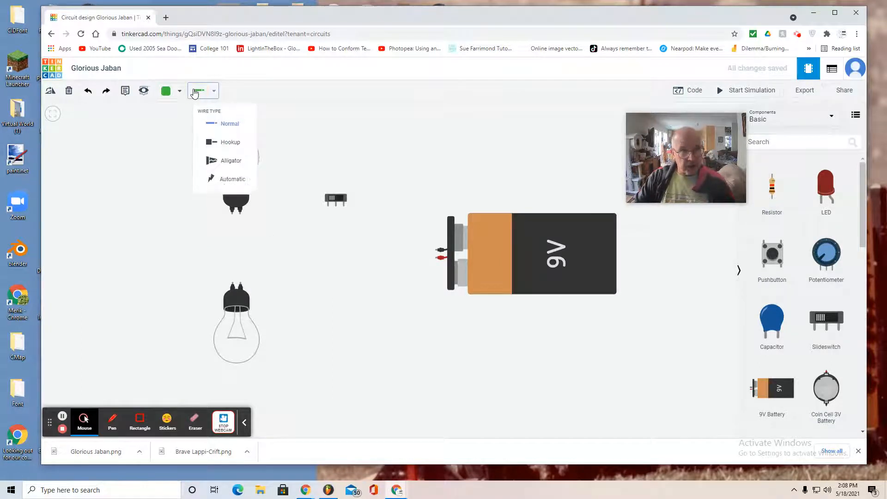
left_click(213, 127)
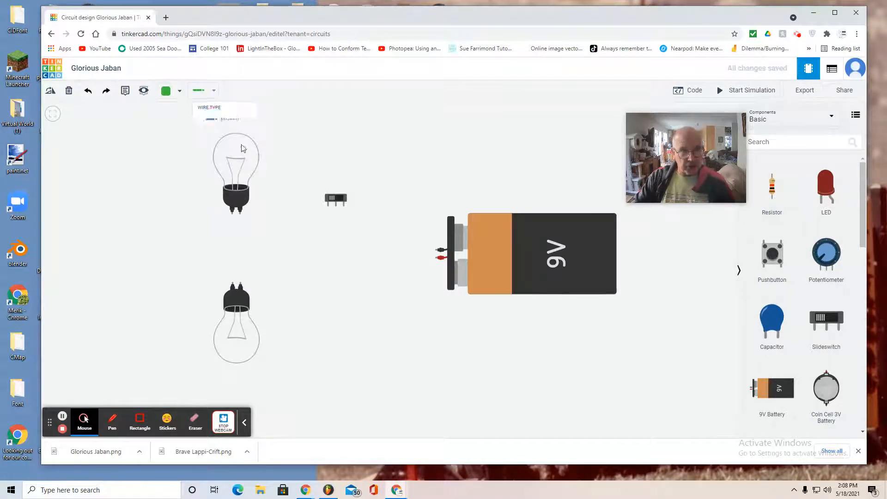
left_click(437, 254)
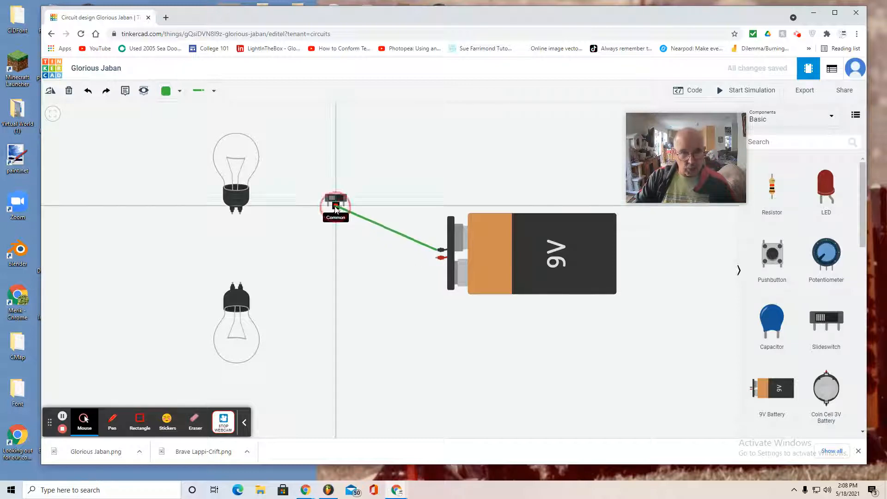
left_click(335, 207)
left_click(328, 206)
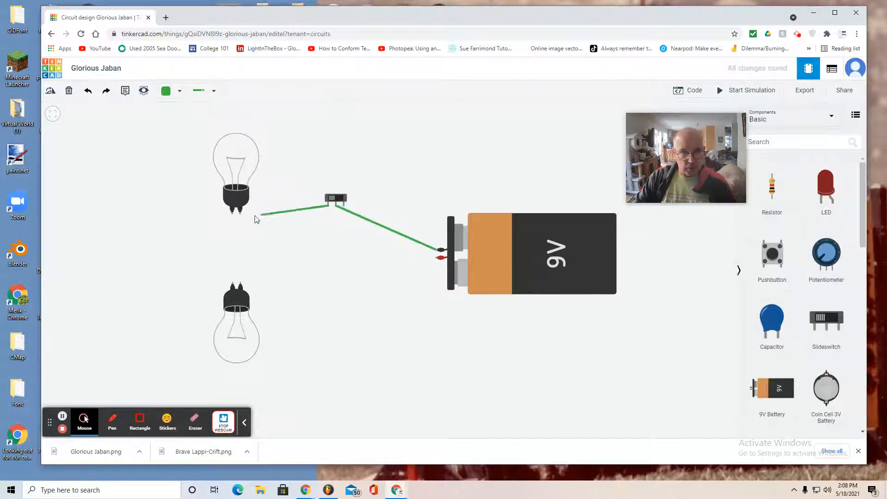
left_click(240, 216)
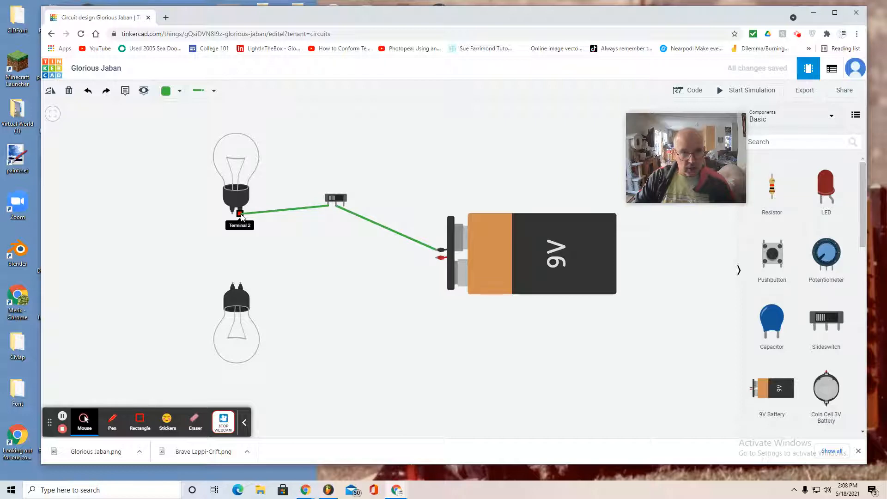
left_click(240, 214)
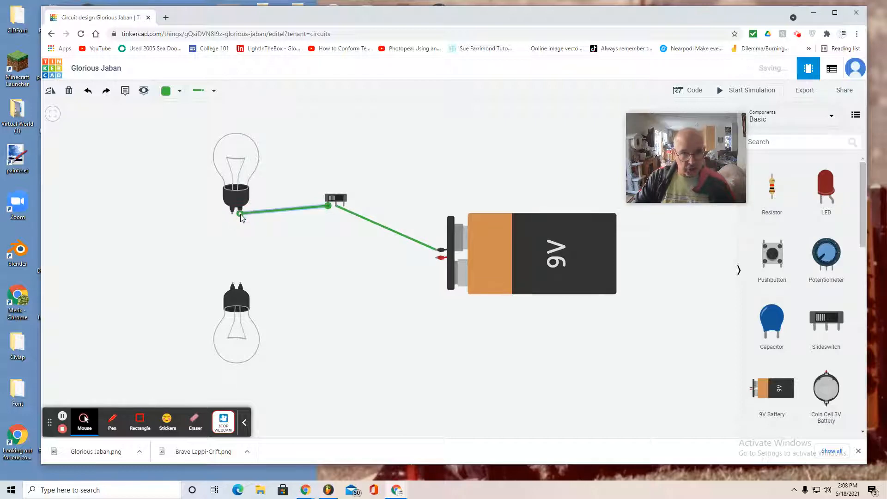
Wire the upper bulb's Terminal 1 to the battery's positive terminal, with one bend below the bulb.
left_click(232, 214)
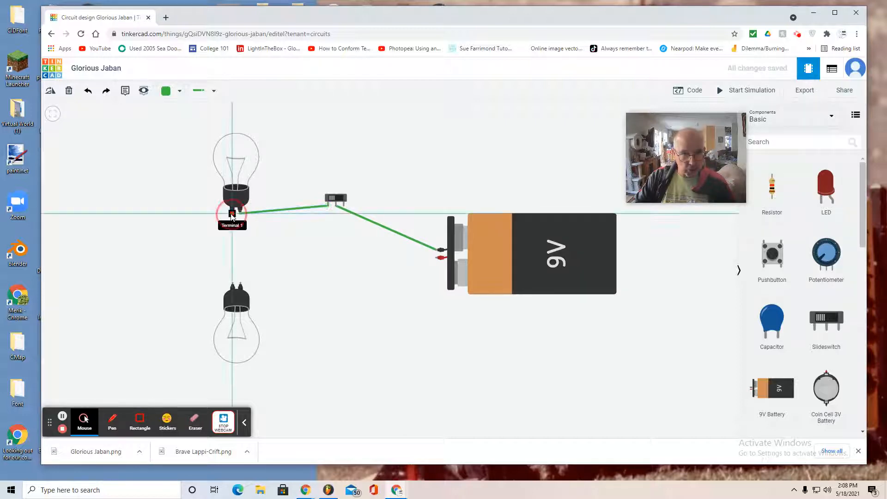
left_click(232, 246)
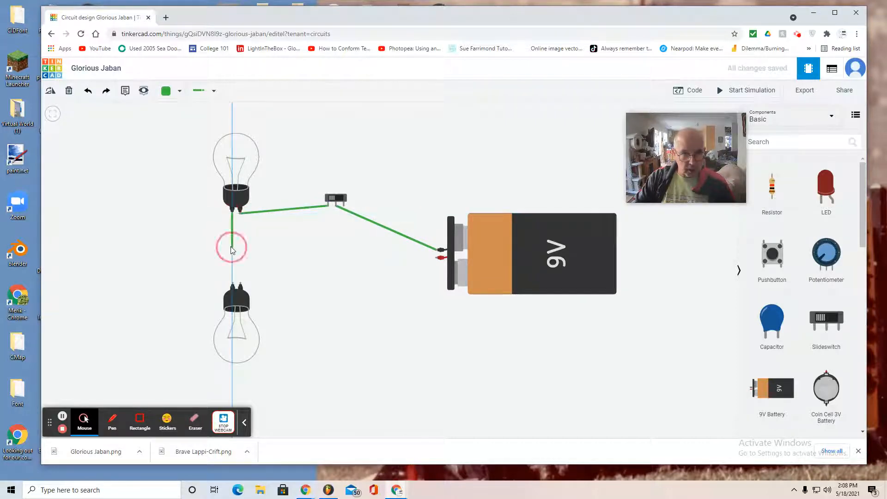
left_click(436, 257)
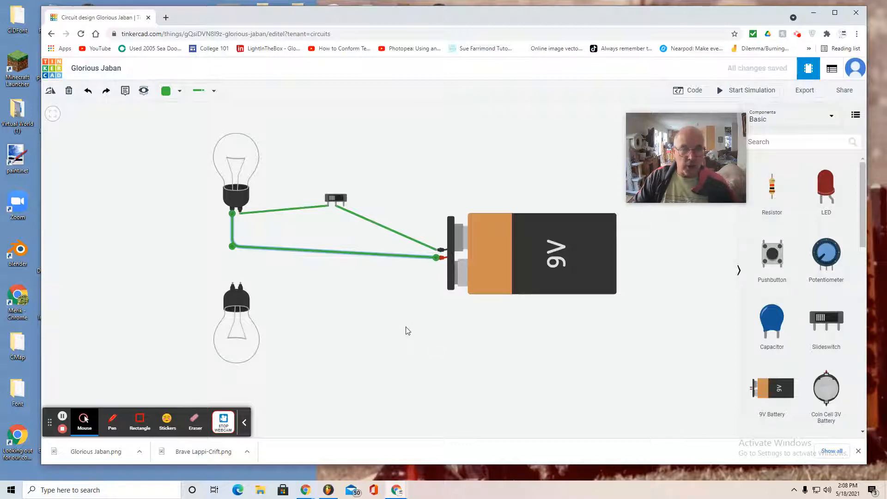
Wire the lower bulb in parallel, from the slideswitch's left terminal to Terminal 2 and from Terminal 1 to the battery's positive terminal.
left_click(327, 209)
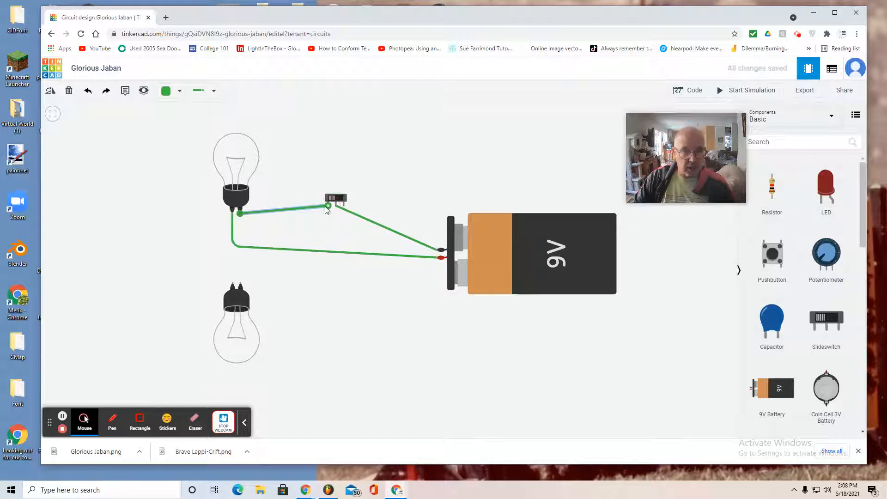
left_click(327, 209)
left_click(329, 209)
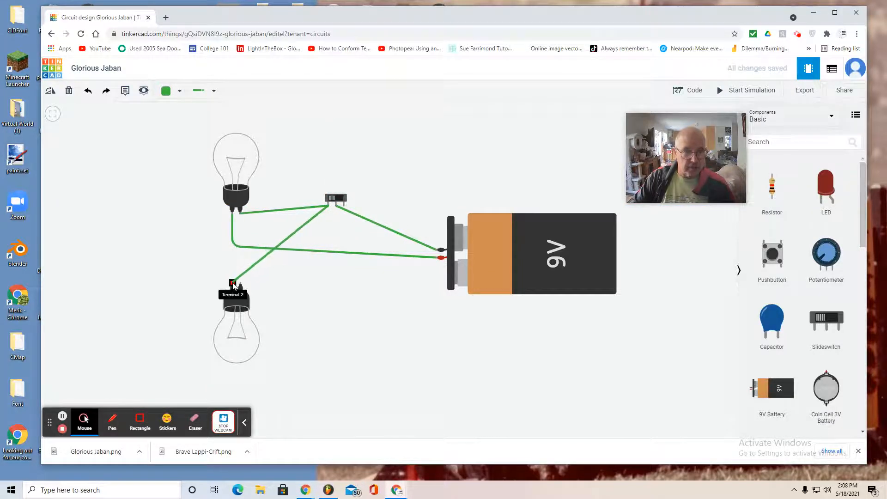
left_click(233, 284)
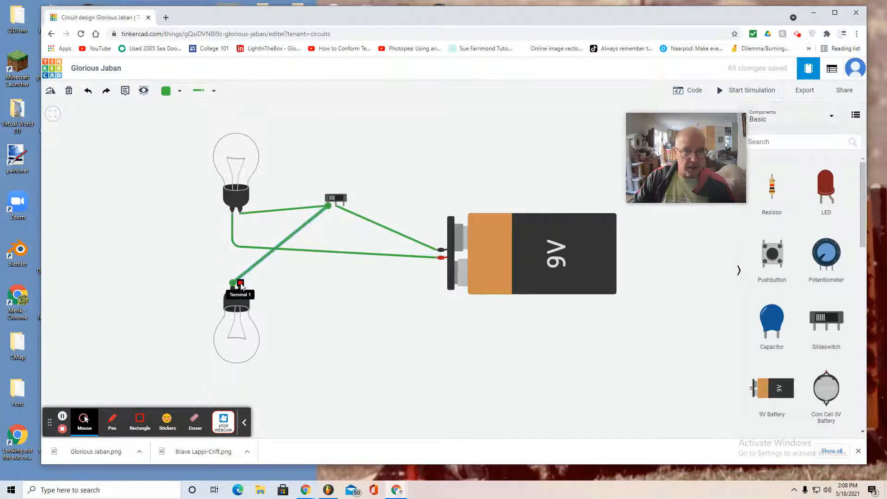
left_click(240, 283)
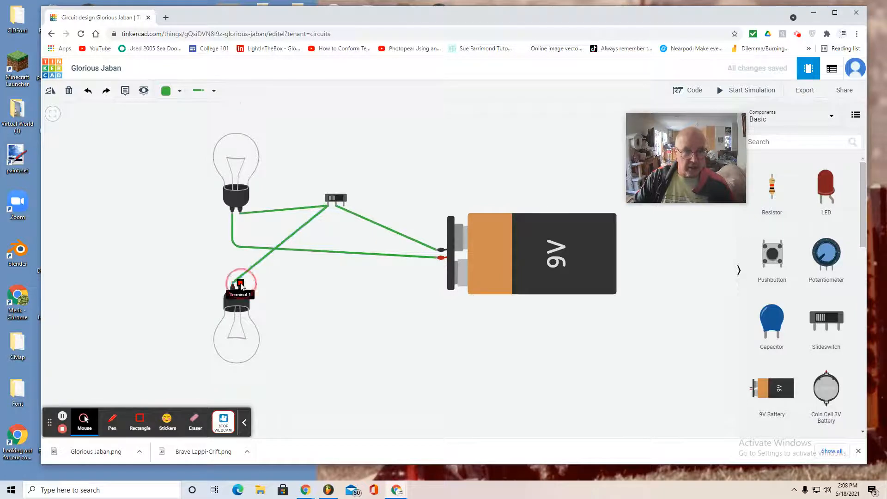
left_click(437, 258)
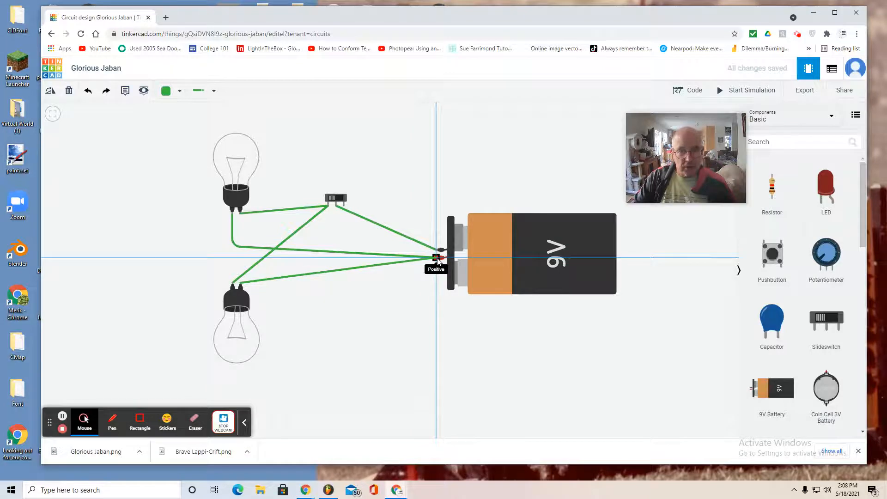
left_click(437, 257)
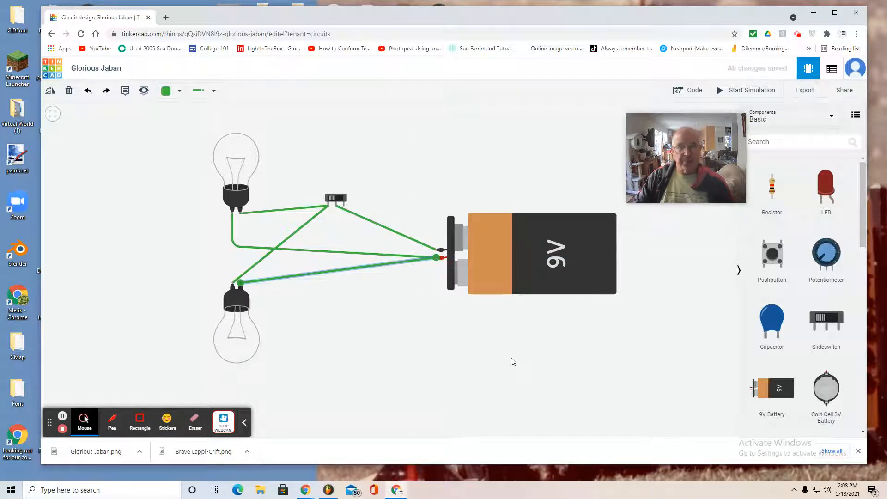
Start the simulation and toggle the slideswitch off and on to test the parallel circuit.
left_click(741, 95)
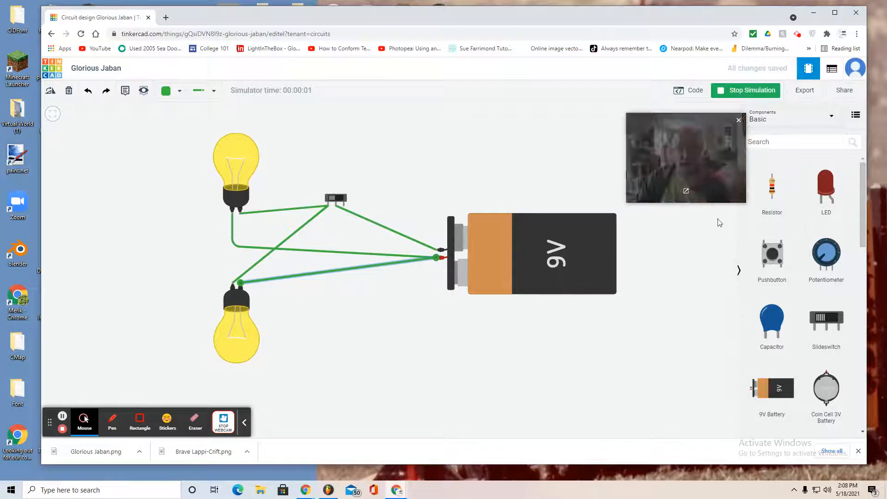
left_click(337, 199)
left_click(336, 198)
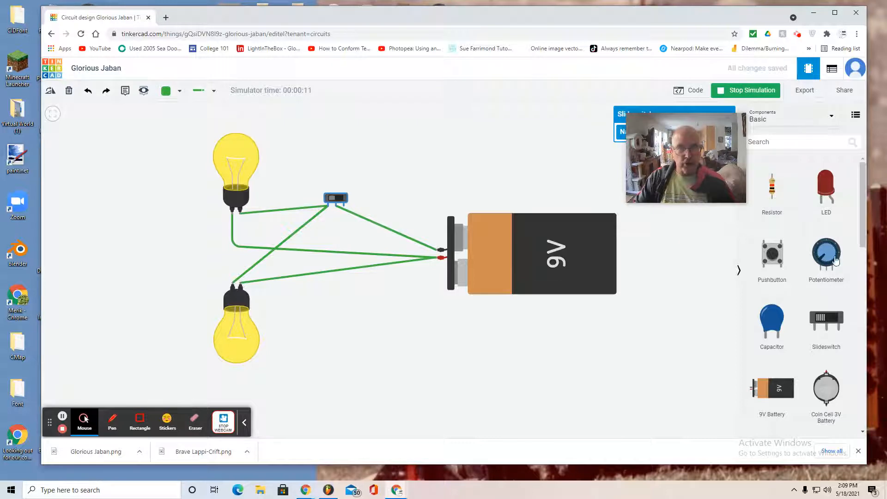
Download a snapshot of the parallel circuit design and open the Downloads folder in File Explorer.
left_click(843, 92)
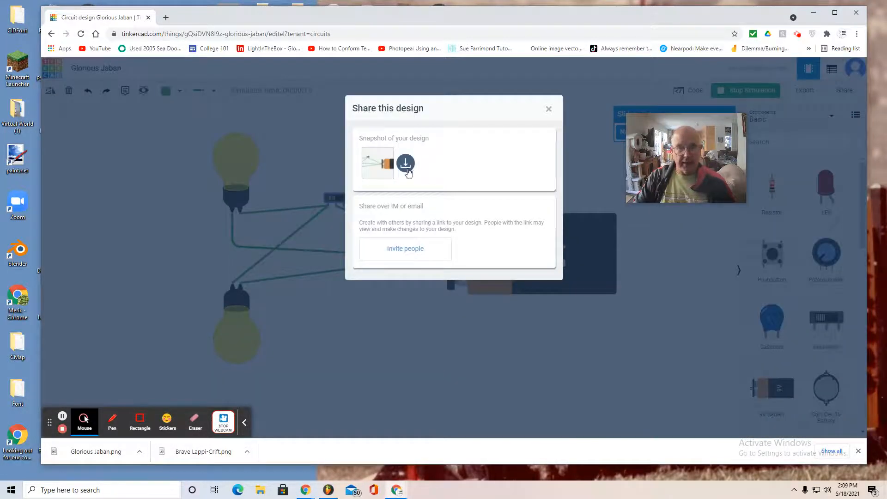
left_click(408, 171)
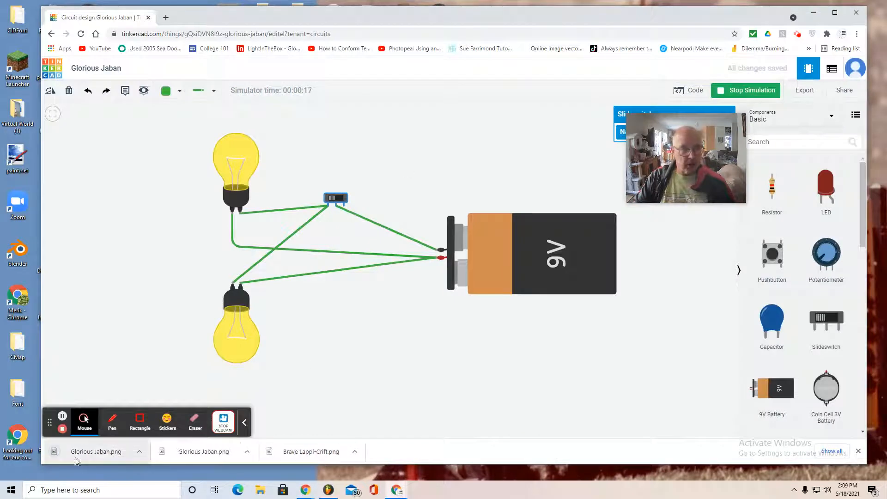
left_click(260, 490)
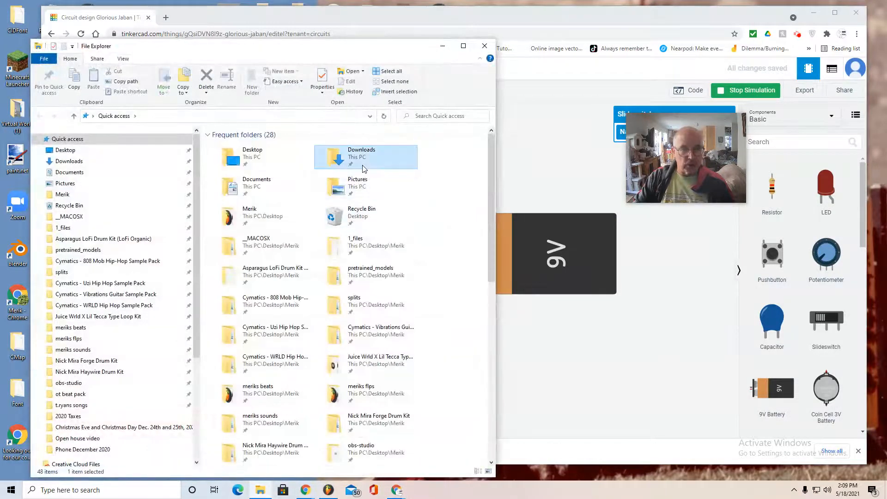
double_click(350, 159)
Rename the newest Glorious Jaban snapshot as Parallel Circuit.
right_click(234, 183)
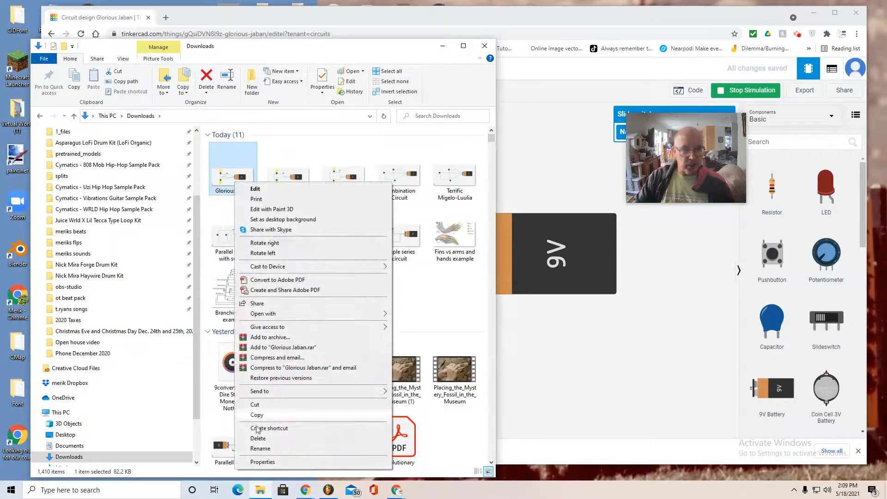
left_click(260, 449)
type("P")
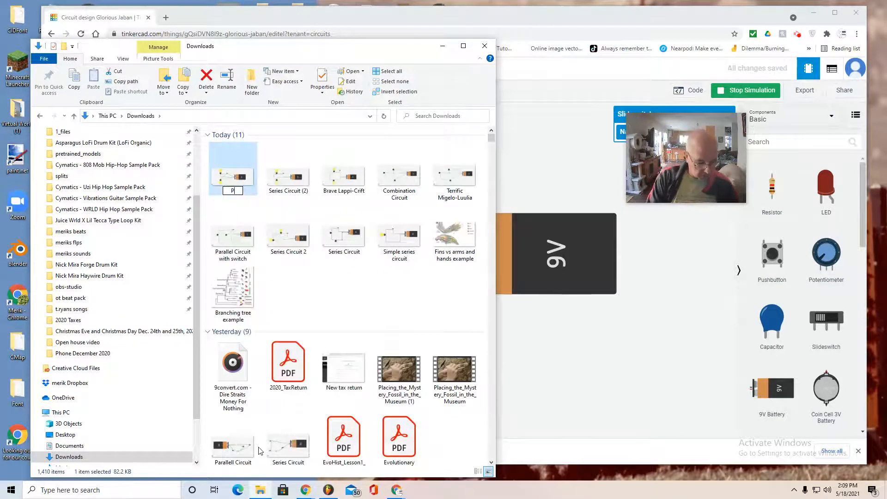
type("aralle")
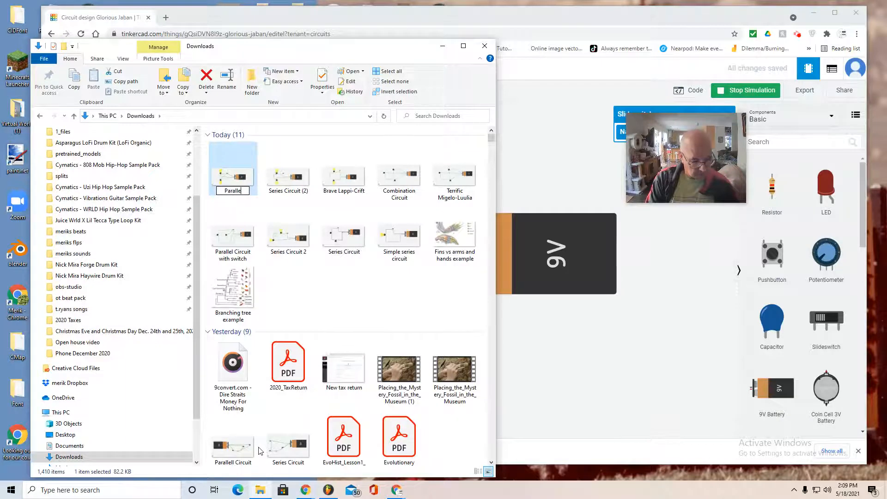
type("l C")
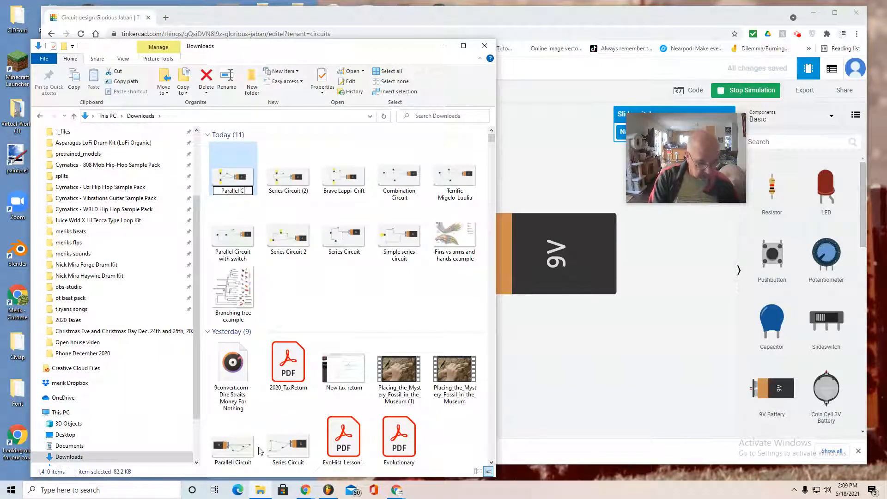
type("ircuit")
key("Return")
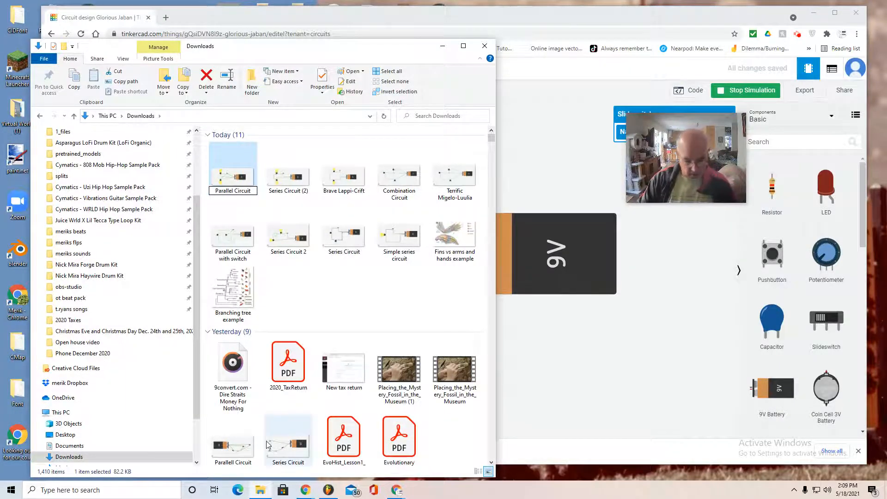
left_click(383, 311)
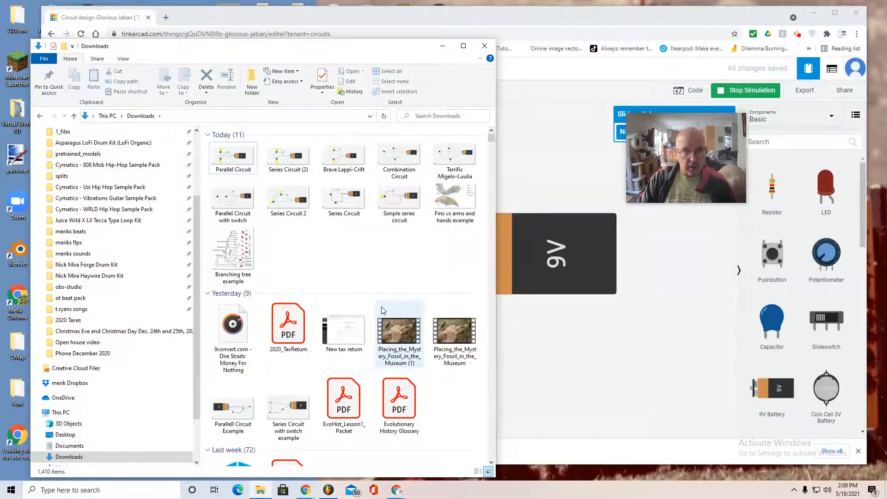
Open the Parallel Circuit image in Paint to review it, close Paint and File Explorer, and return to Tinkercad.
double_click(233, 159)
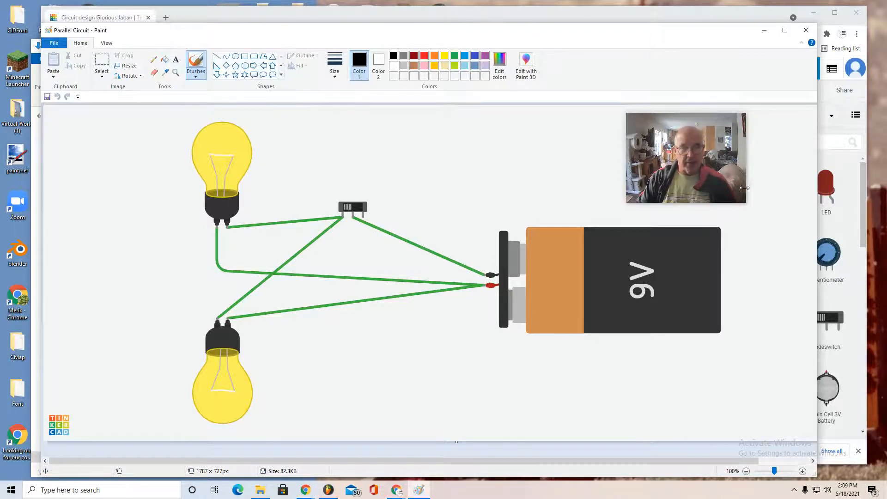
left_click(806, 30)
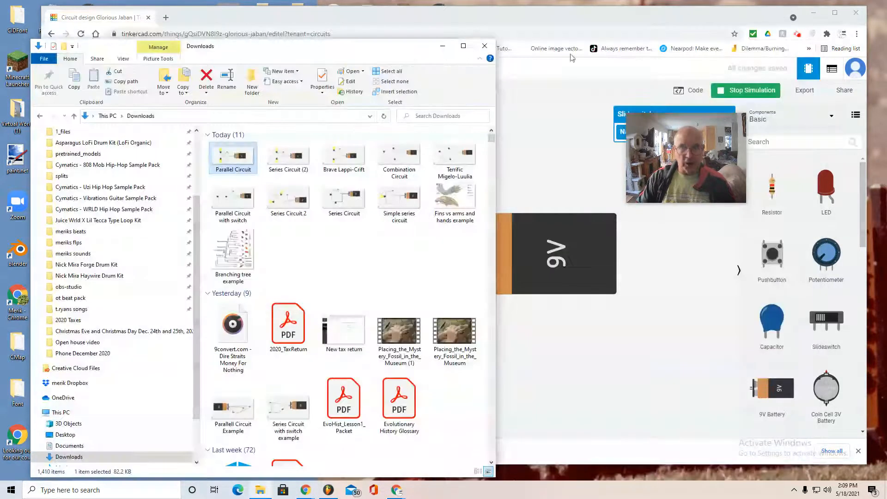
left_click(485, 46)
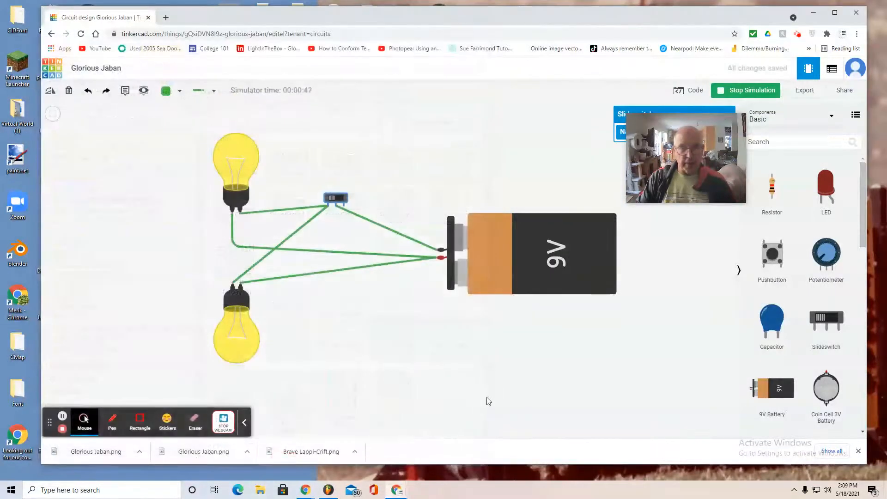
Delete all five wires of the parallel circuit, keeping the bulbs, slideswitch and battery.
left_click(368, 271)
key("Delete")
left_click(373, 256)
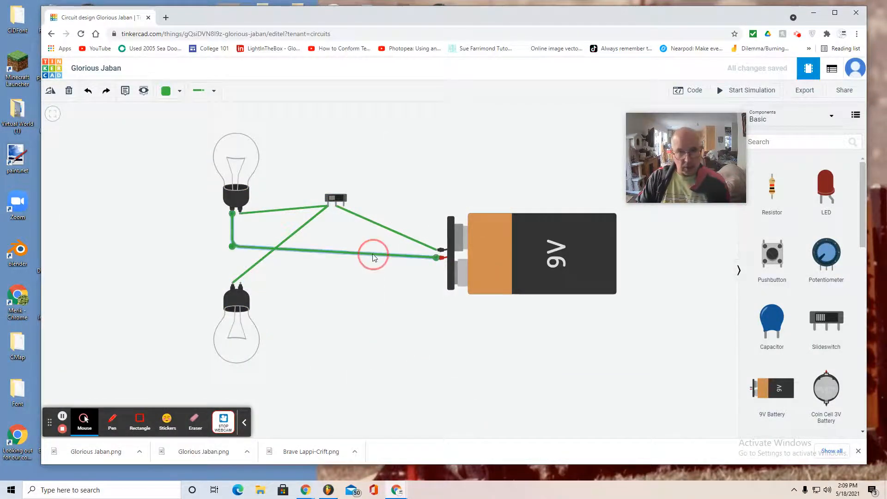
key("Delete")
left_click(297, 231)
key("Delete")
left_click(296, 213)
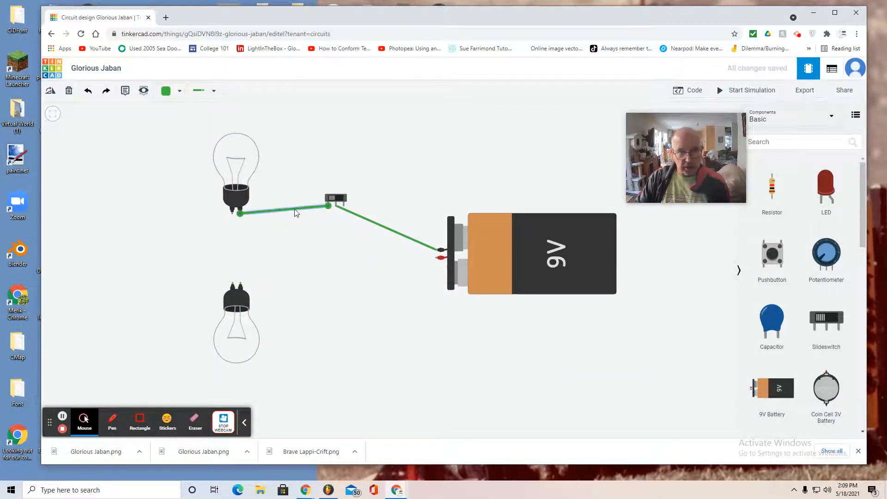
key("Delete")
left_click(358, 215)
key("Delete")
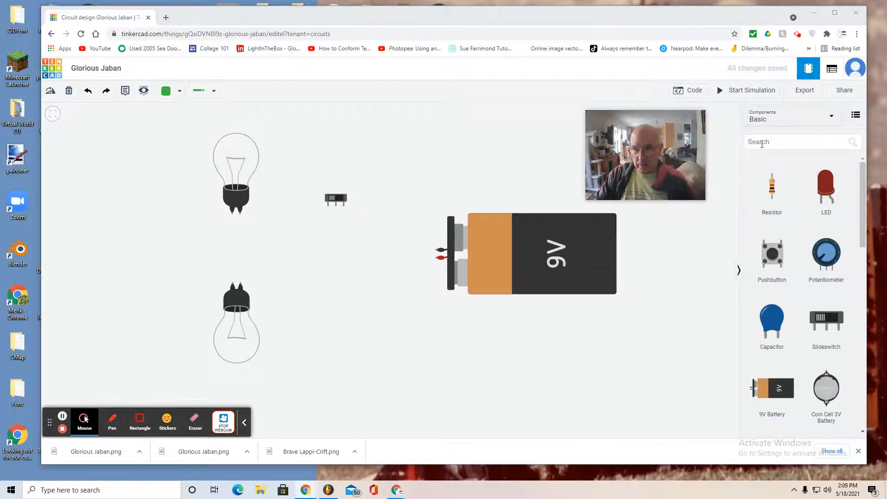
Search the components for Light bulb and place a third bulb to the left of the two existing ones.
left_click(762, 144)
type("Li")
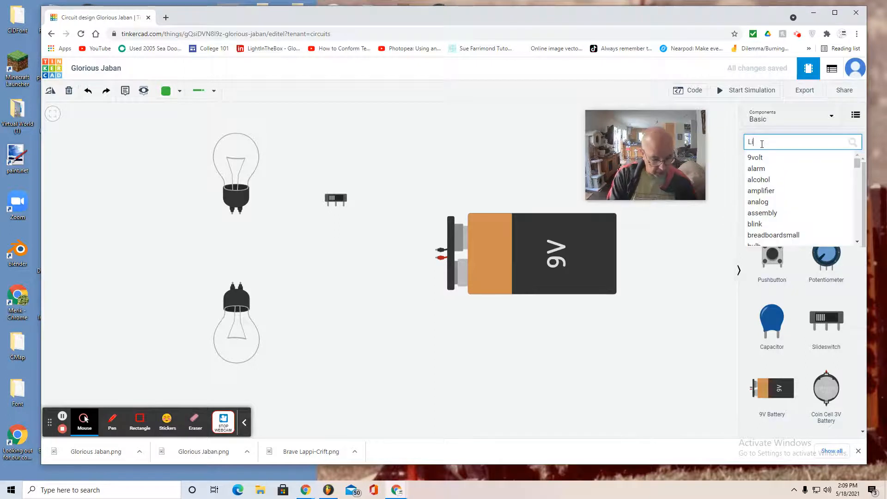
type("ght bulb")
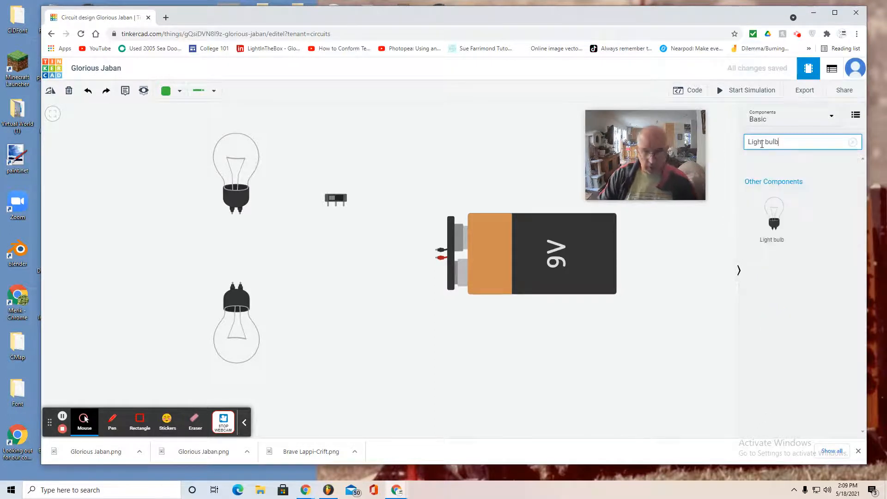
left_click_drag(778, 218, 128, 257)
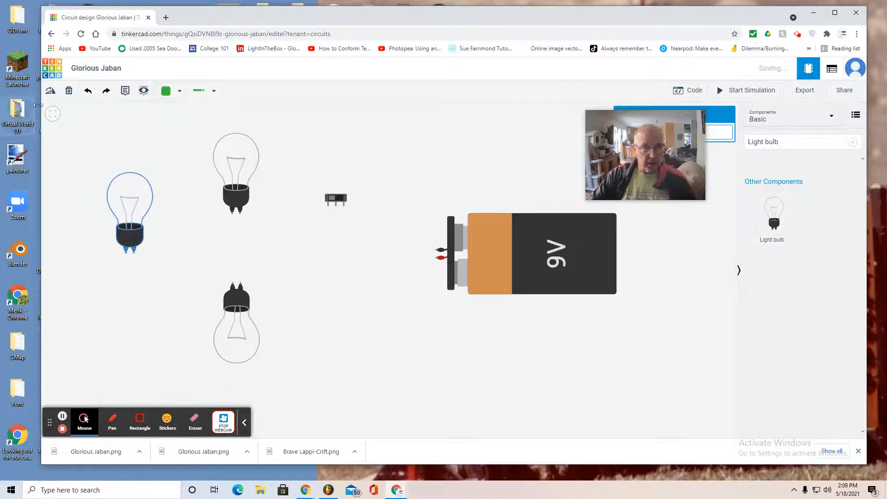
Rotate the new light bulb until its terminals face the battery.
left_click(50, 91)
left_click(51, 91)
left_click(51, 91)
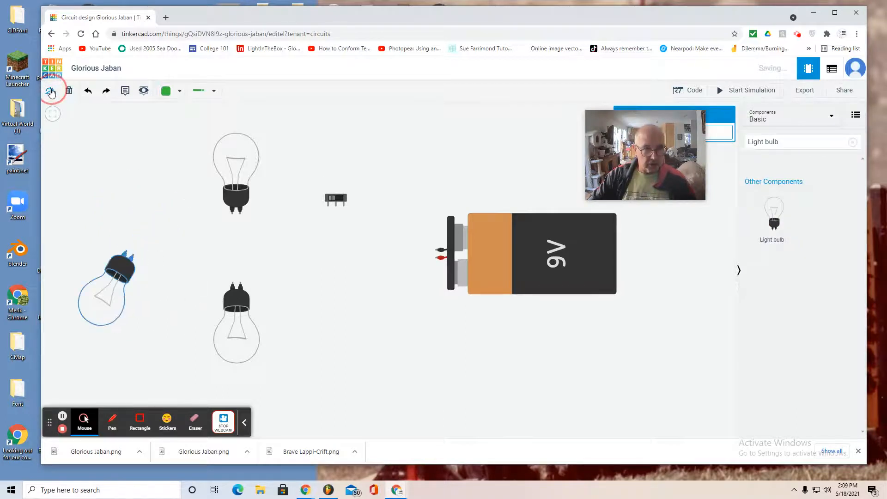
left_click(50, 91)
left_click(51, 91)
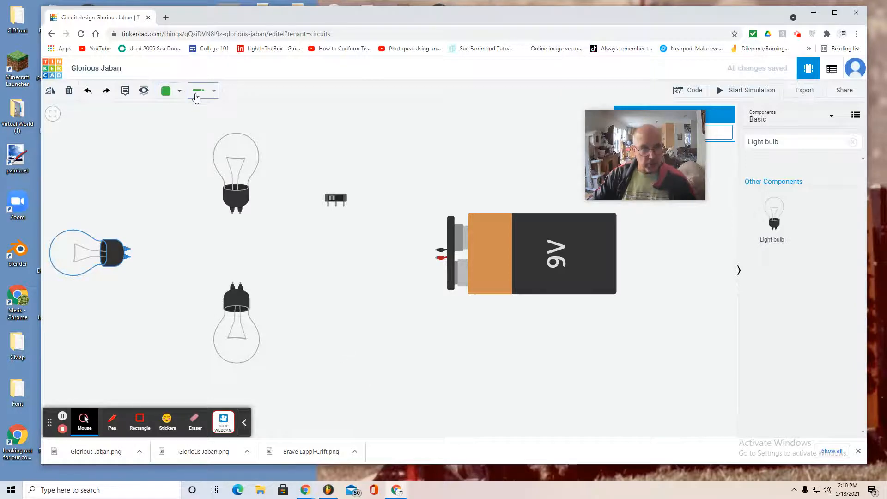
Wire the battery's negative terminal to the slideswitch's middle terminal, and the switch's Terminal 1 to the upper bulb's right terminal.
left_click(206, 91)
left_click(224, 130)
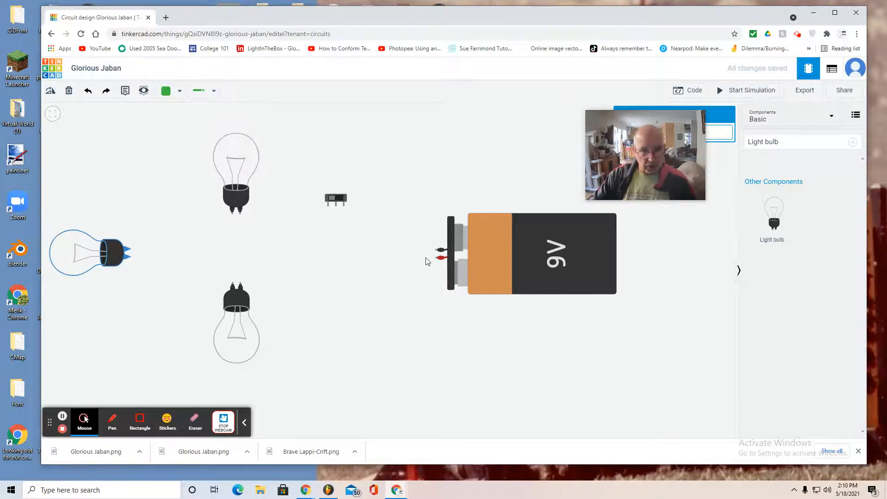
left_click(436, 251)
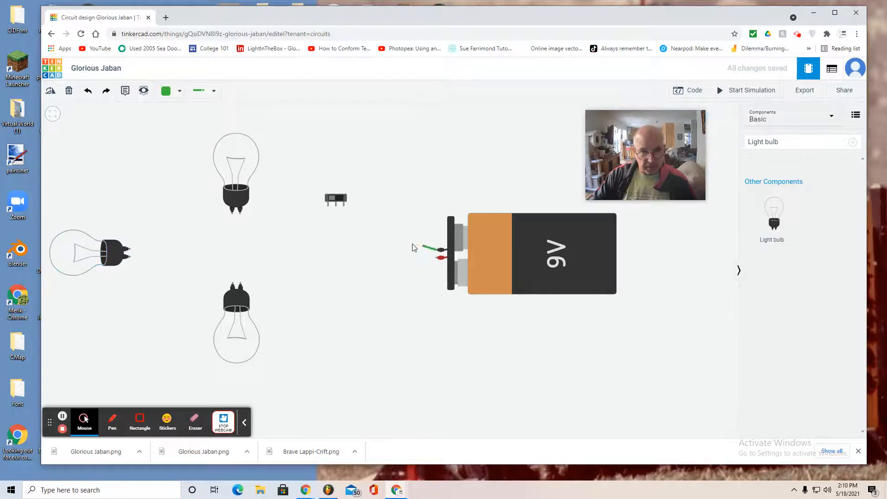
left_click(337, 208)
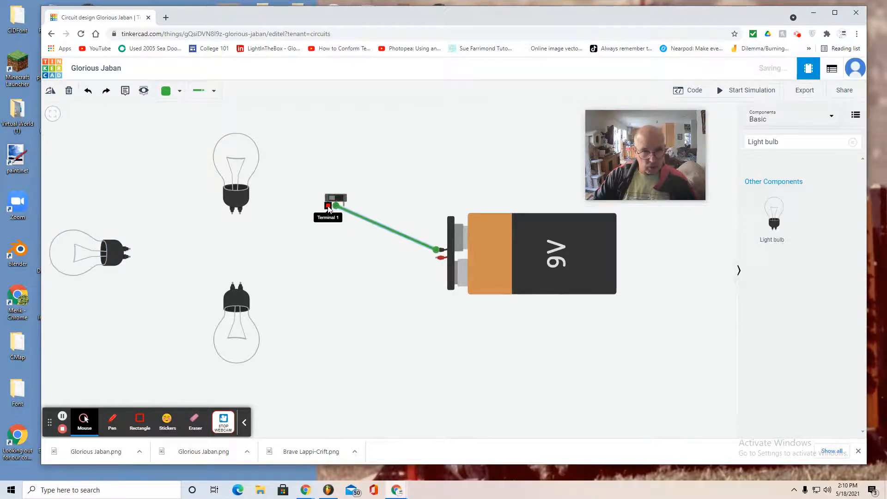
left_click(328, 203)
left_click(240, 214)
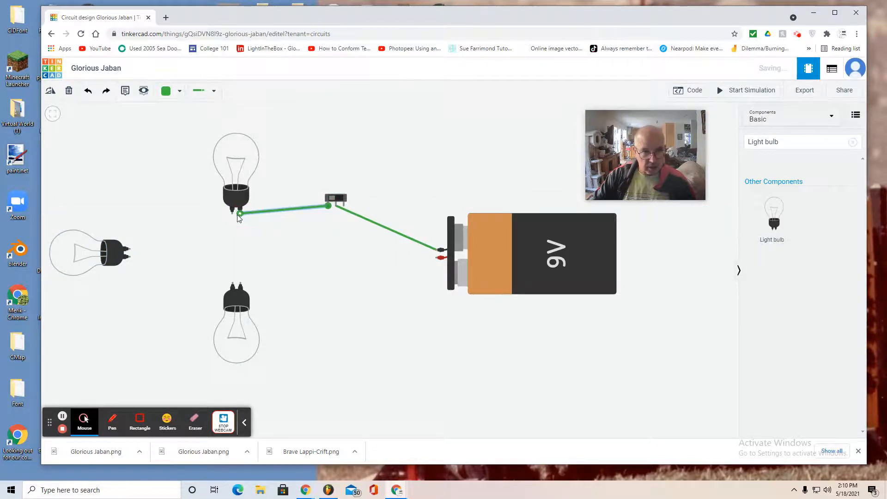
Wire the upper bulb's left terminal to the left bulb's upper terminal, and its lower terminal to the battery's positive terminal.
left_click(233, 212)
left_click(129, 249)
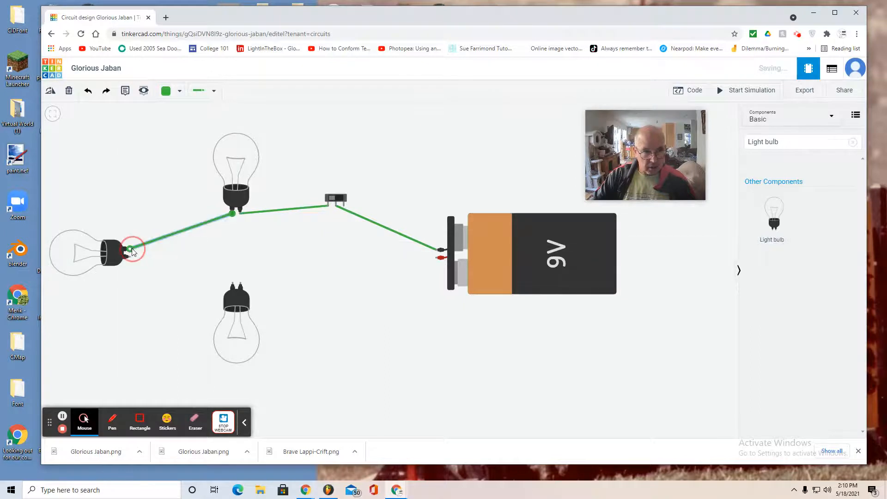
left_click(130, 257)
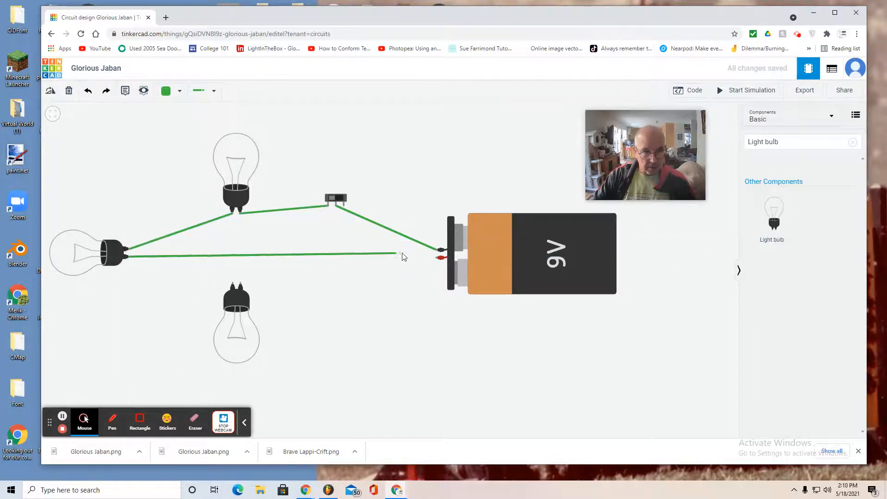
left_click(435, 257)
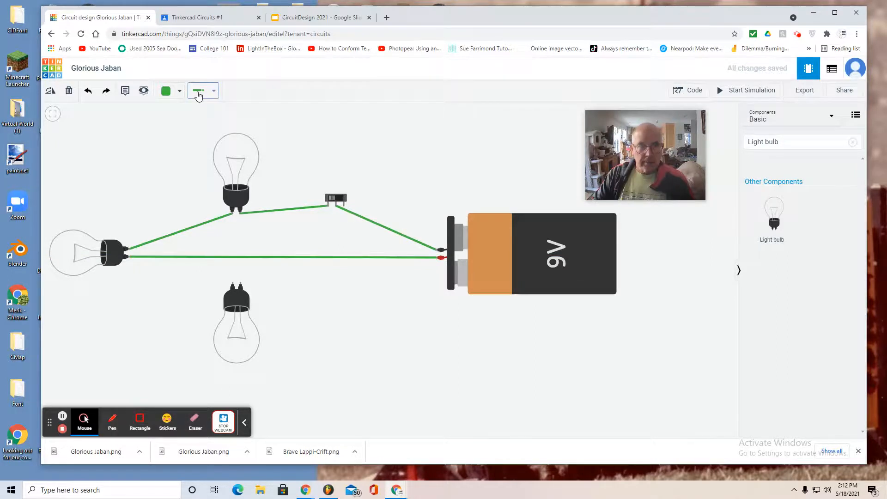
Connect the lower bulb in parallel with the left bulb by wiring its two terminals to the left bulb's terminals.
left_click(129, 258)
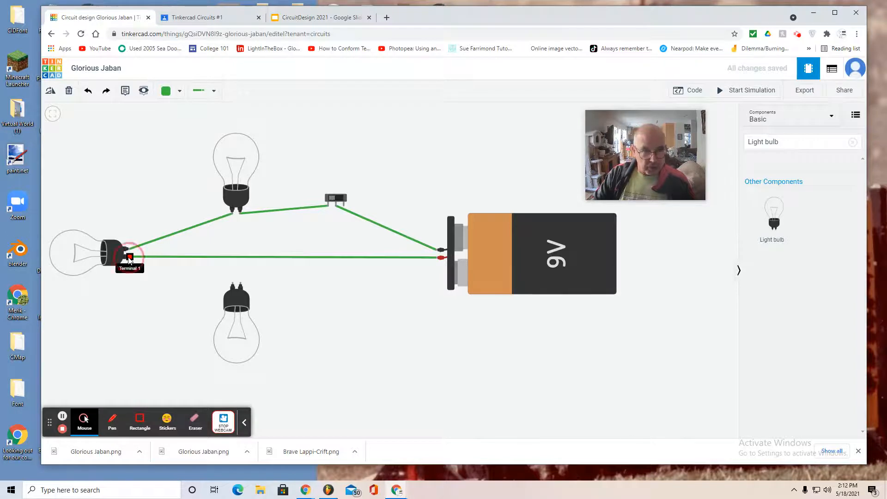
left_click(233, 283)
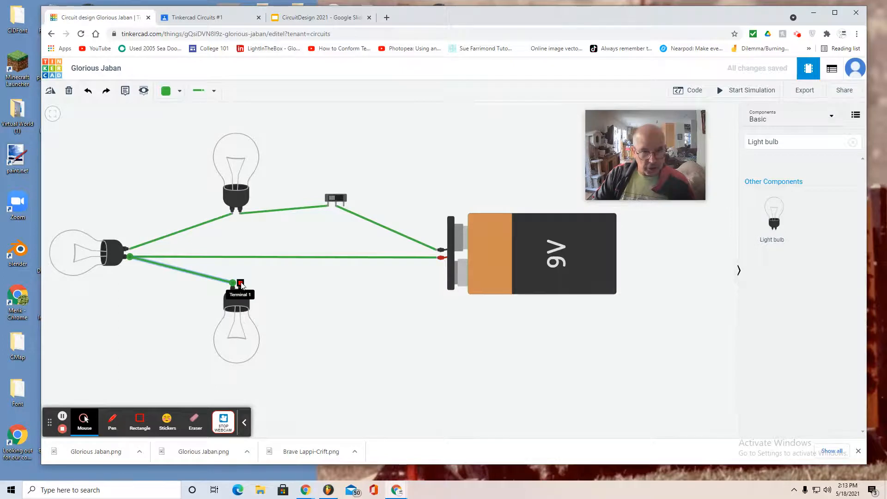
left_click(240, 283)
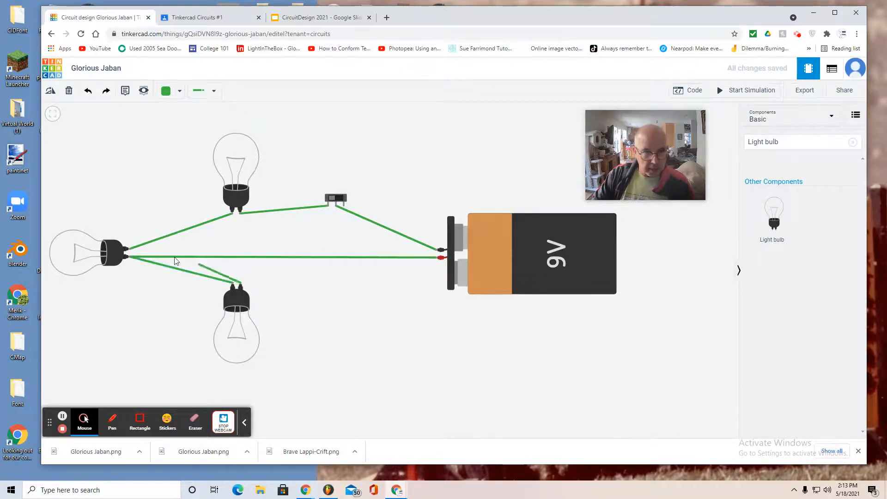
left_click(130, 250)
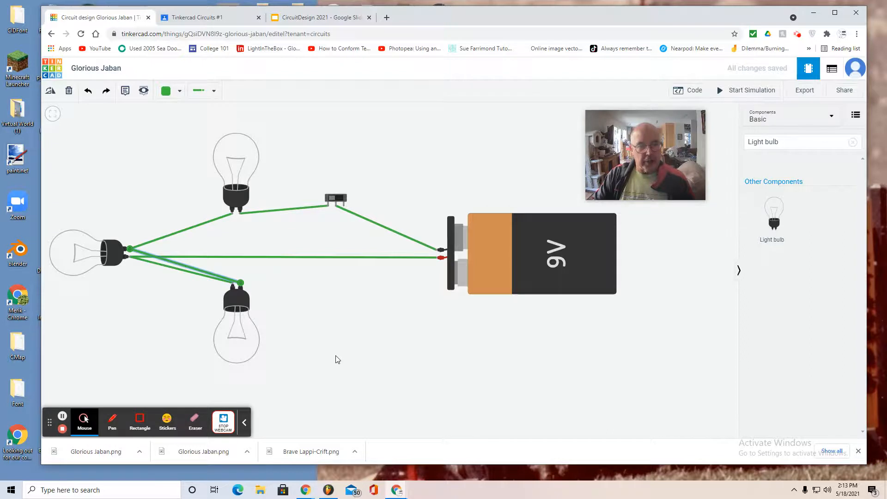
Start the simulation and test the combination circuit by toggling the slideswitch off and back on.
left_click(744, 90)
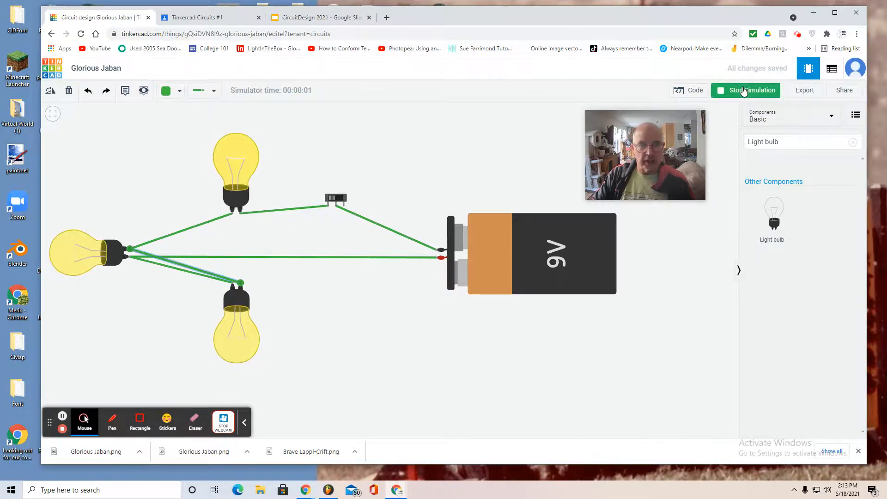
left_click(338, 199)
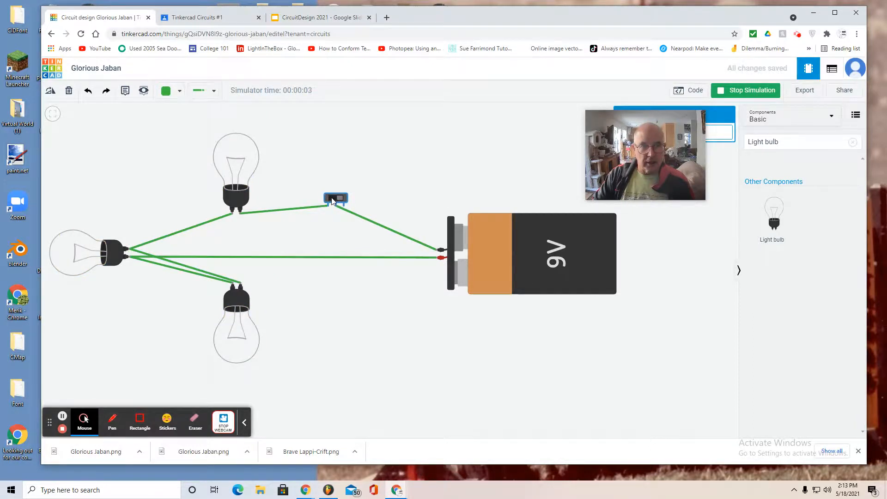
left_click(332, 199)
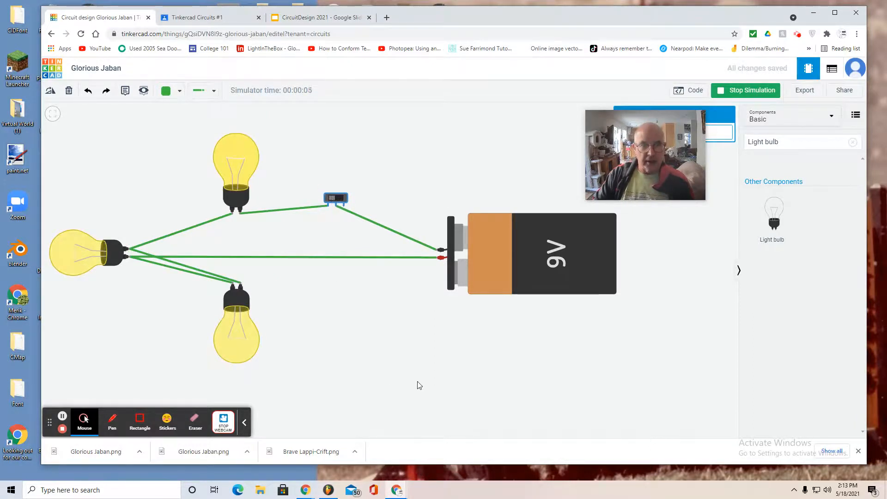
Download a snapshot of the combination circuit design and open the Downloads folder in File Explorer.
left_click(844, 91)
left_click(406, 166)
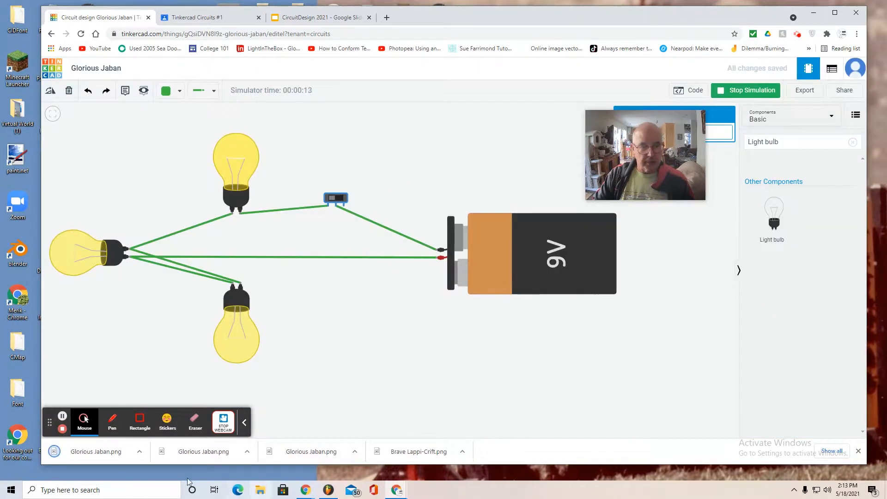
left_click(261, 493)
left_click(360, 159)
double_click(360, 159)
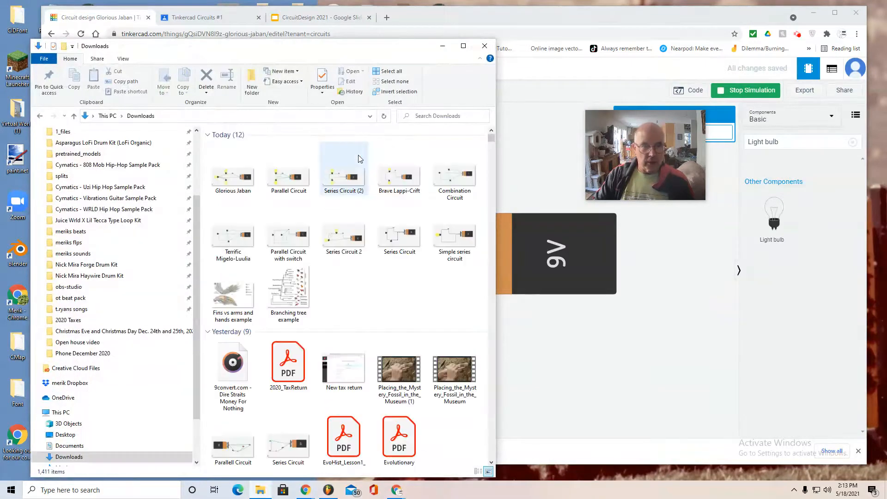
Rename the newest Glorious Jaban snapshot as Combination Circuit.
right_click(234, 184)
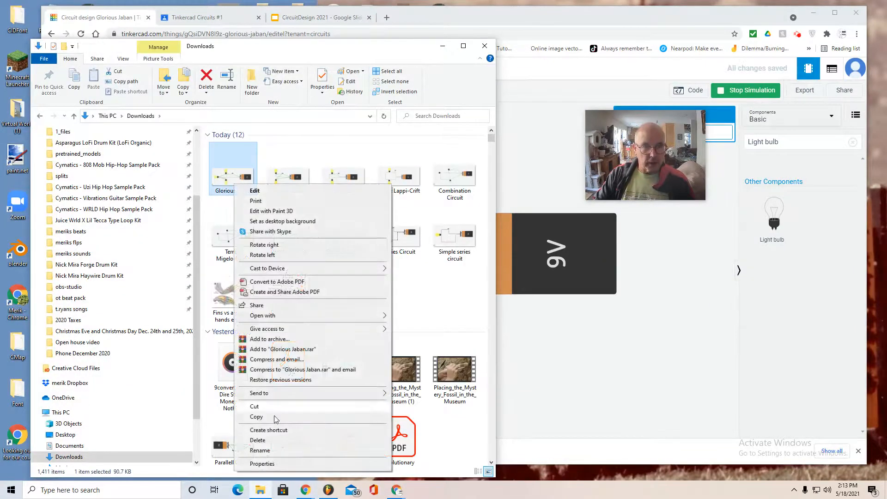
left_click(270, 449)
type("Com")
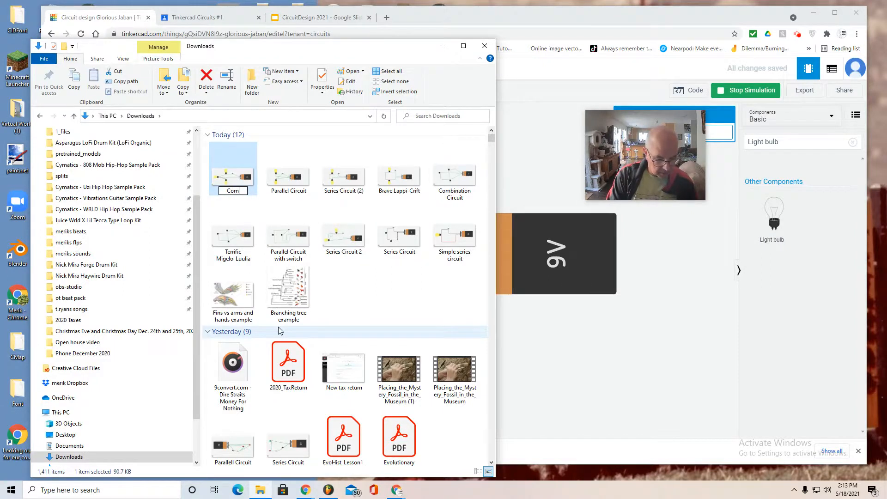
type("bination C")
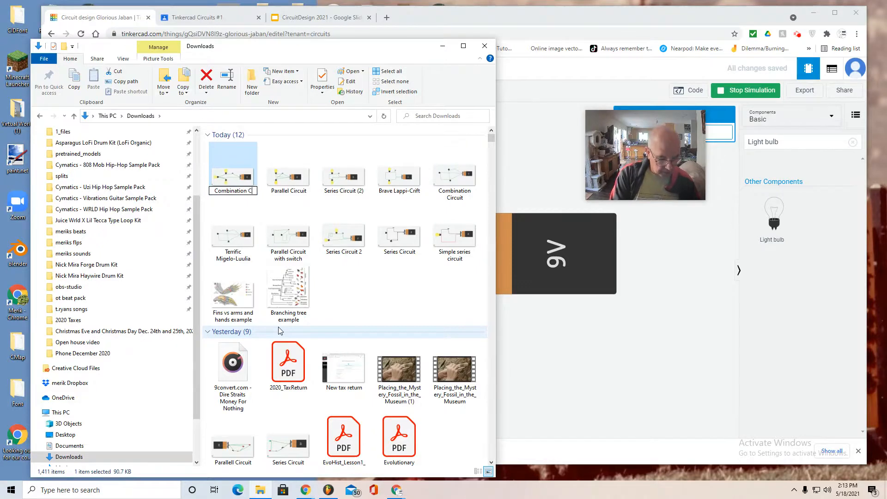
type("ircui")
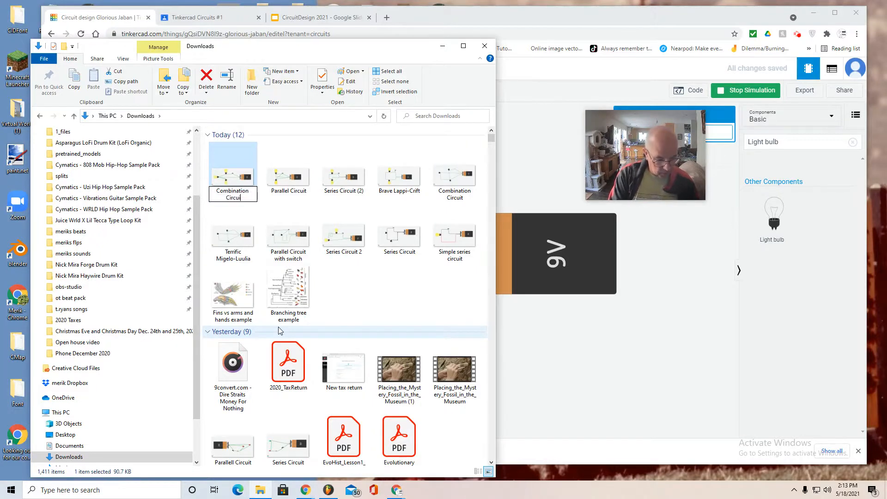
type("t")
left_click(381, 309)
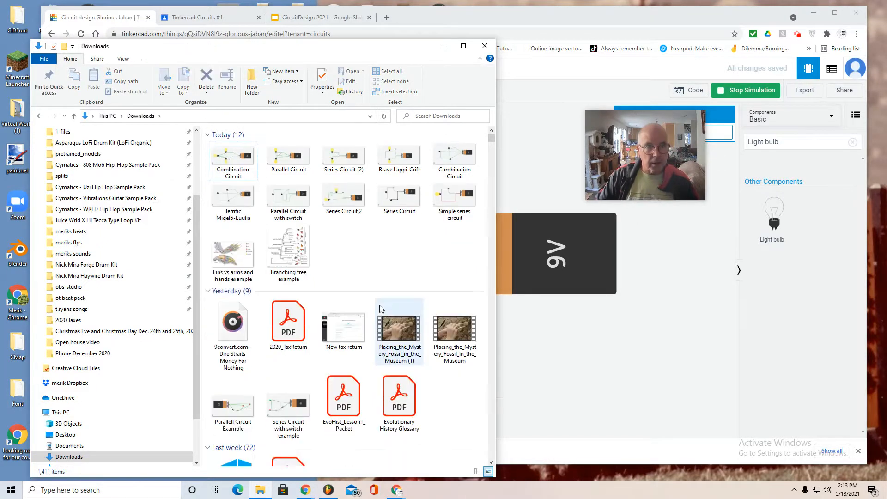
Open the Combination Circuit image in Paint to review it, and return to Tinkercad.
double_click(240, 160)
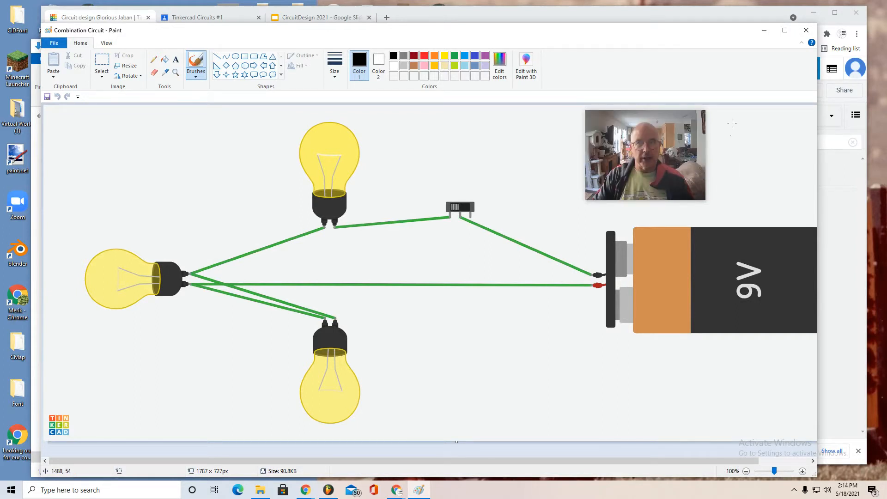
left_click_drag(734, 36, 726, 62)
left_click(797, 34)
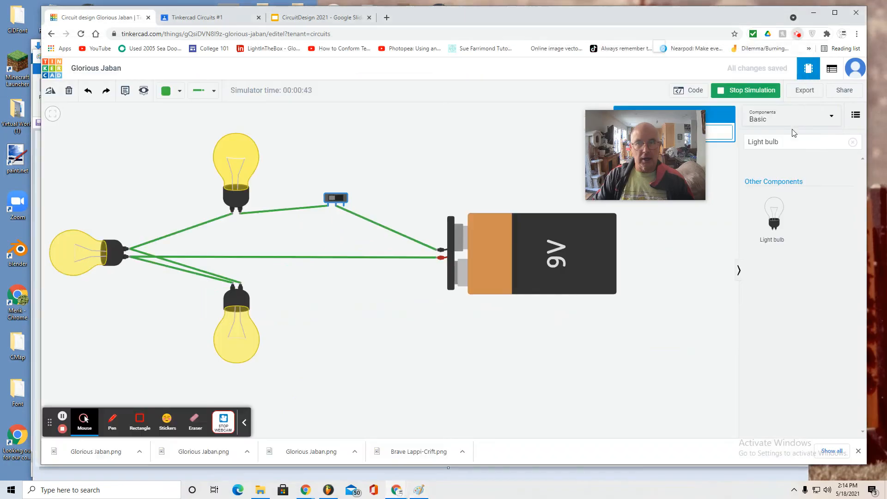